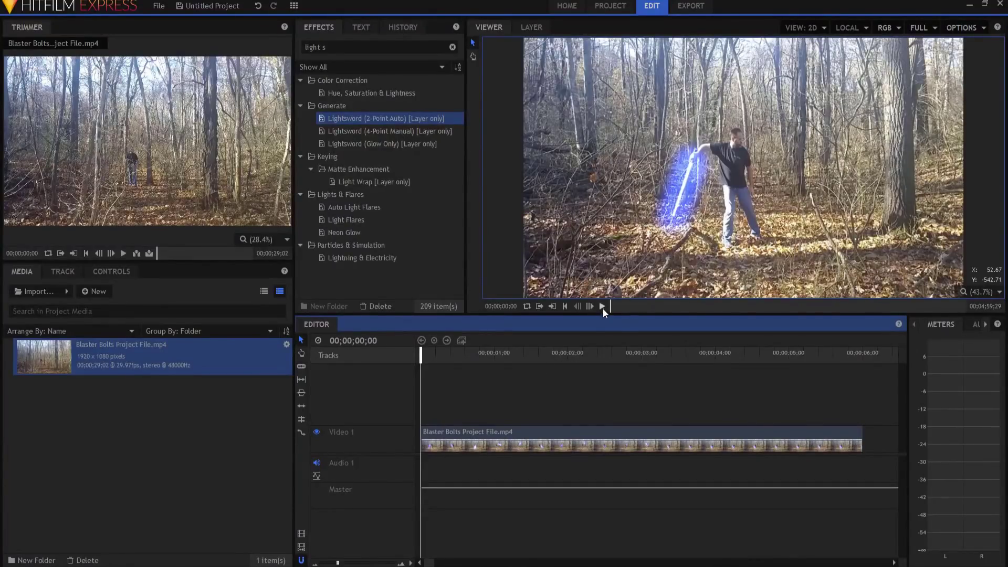
Preview the clip, then scrub back to about 00;00;01;14 where the saber swings right
click(602, 307)
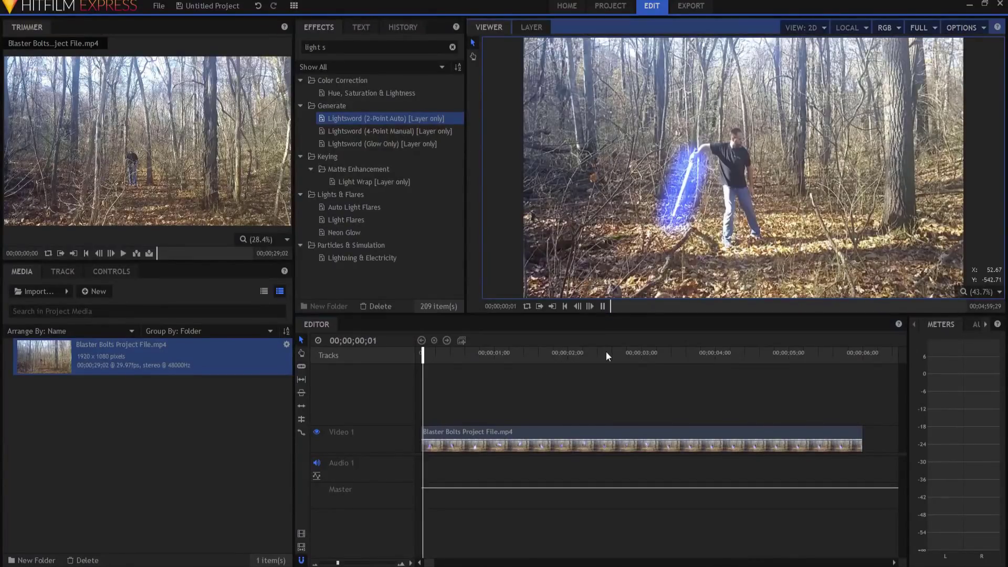
click(604, 306)
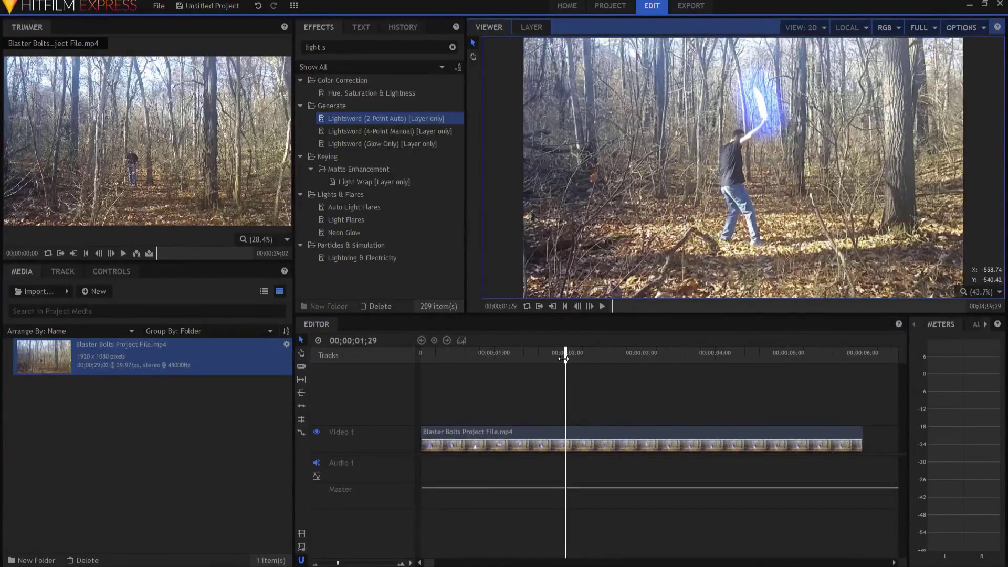
drag(564, 360, 531, 359)
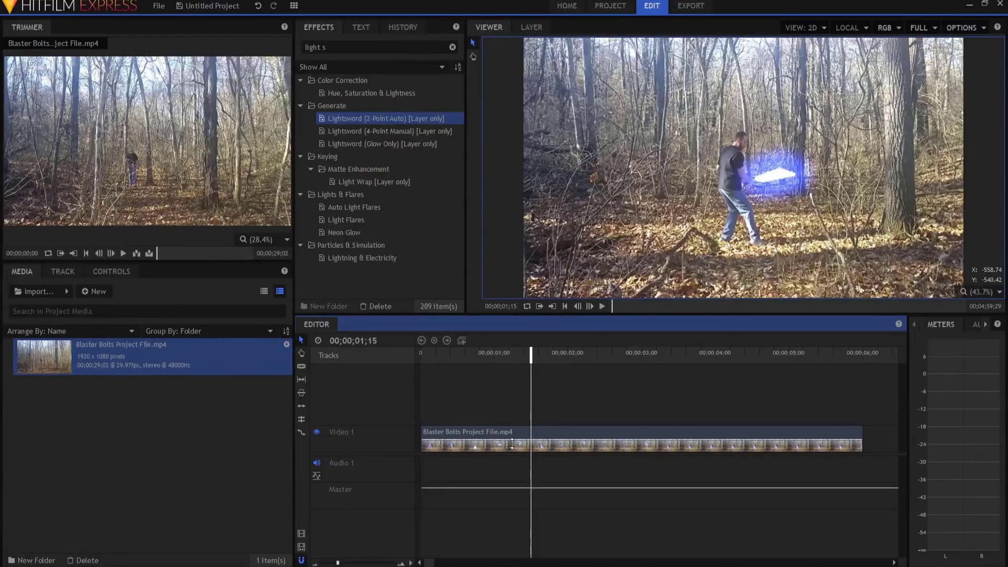
Convert the Blaster Bolts clip into a composite shot
click(559, 433)
right_click(559, 433)
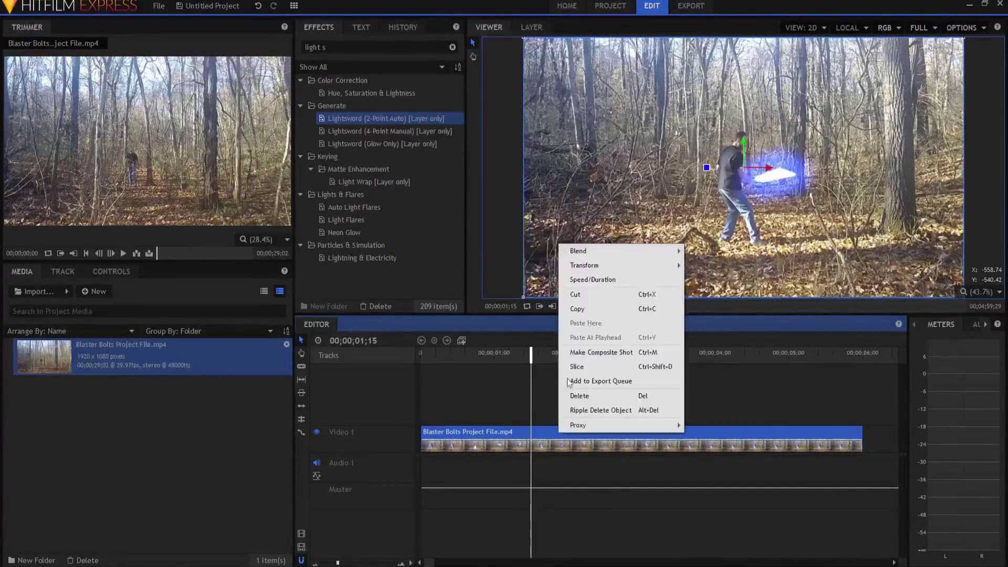
click(588, 353)
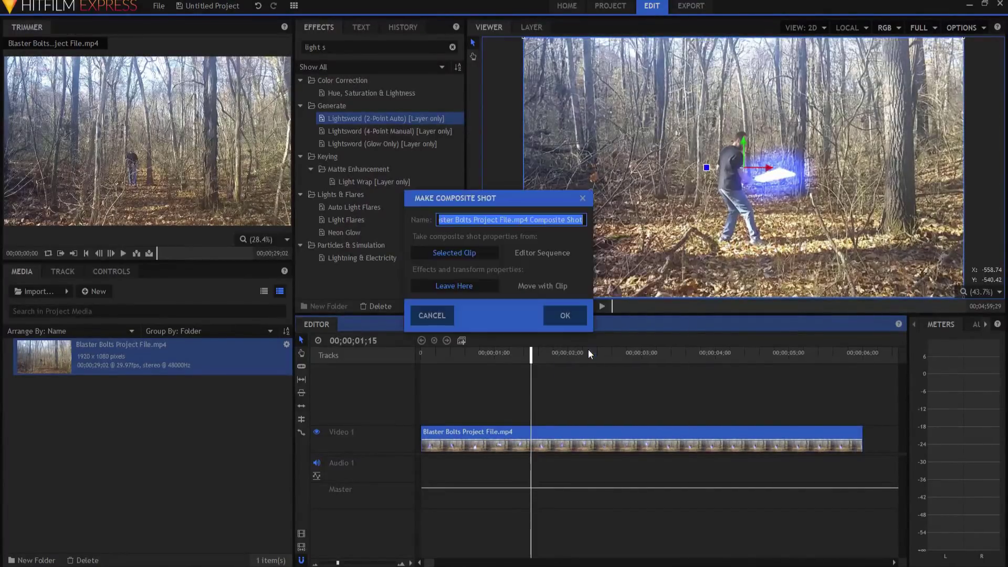
click(571, 318)
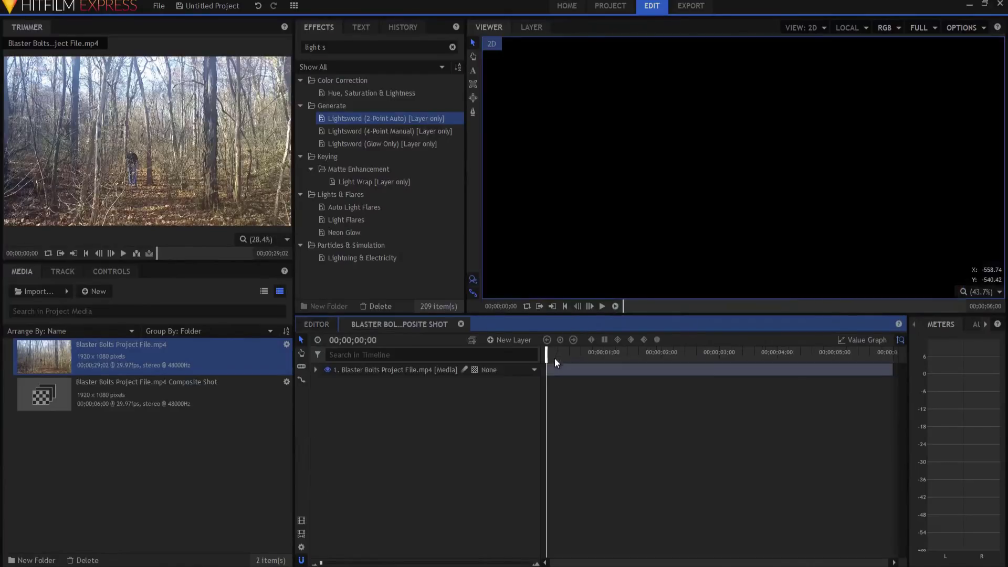
Add a new plane layer named 'Bolts'
click(503, 341)
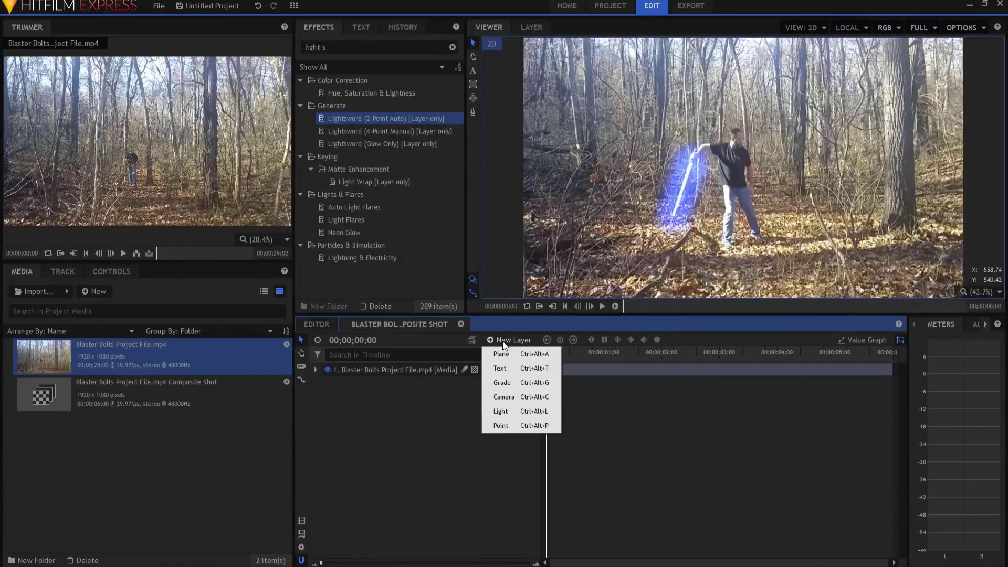
click(502, 353)
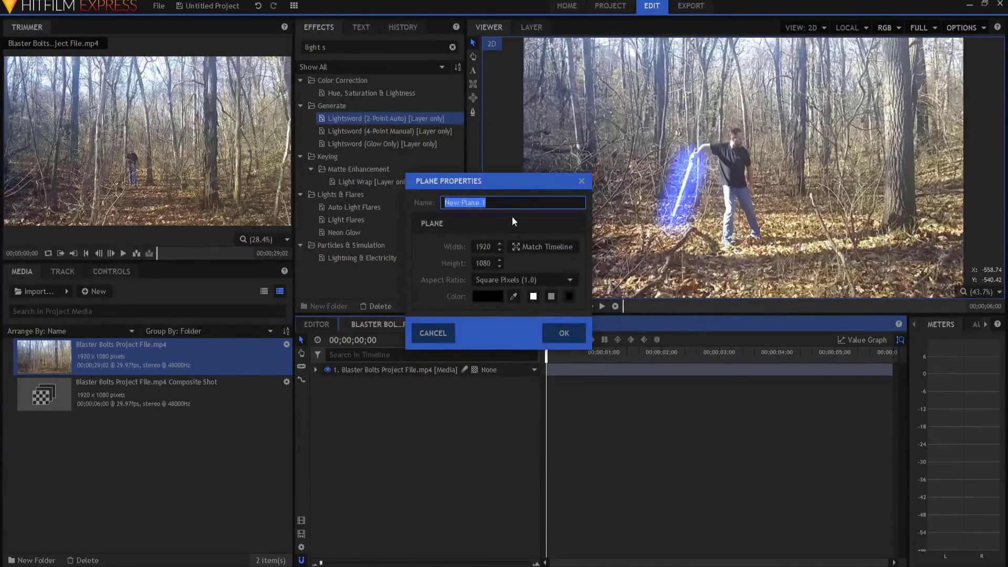
text(Bolts)
click(559, 339)
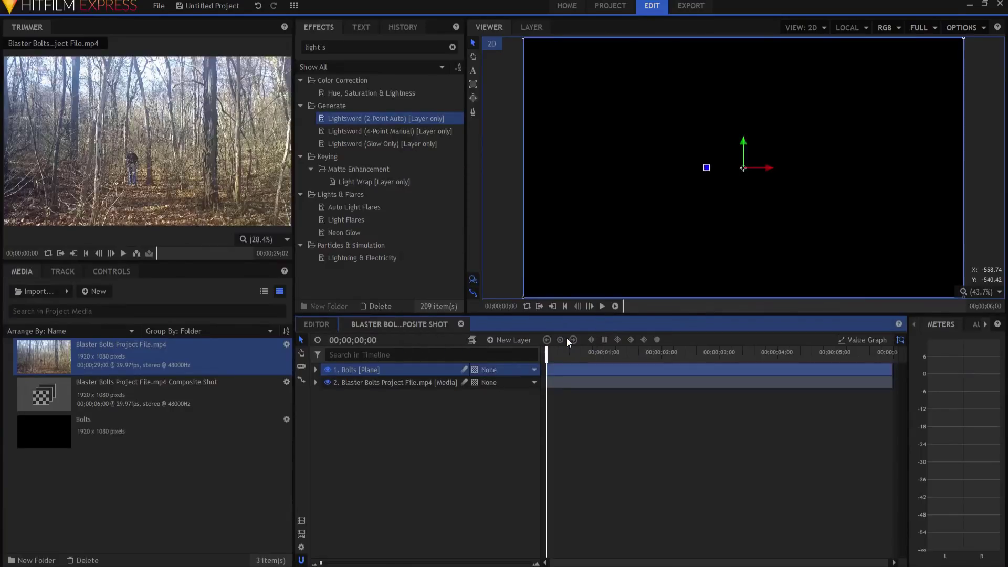
Set the Bolts layer's blend mode to Add
click(391, 383)
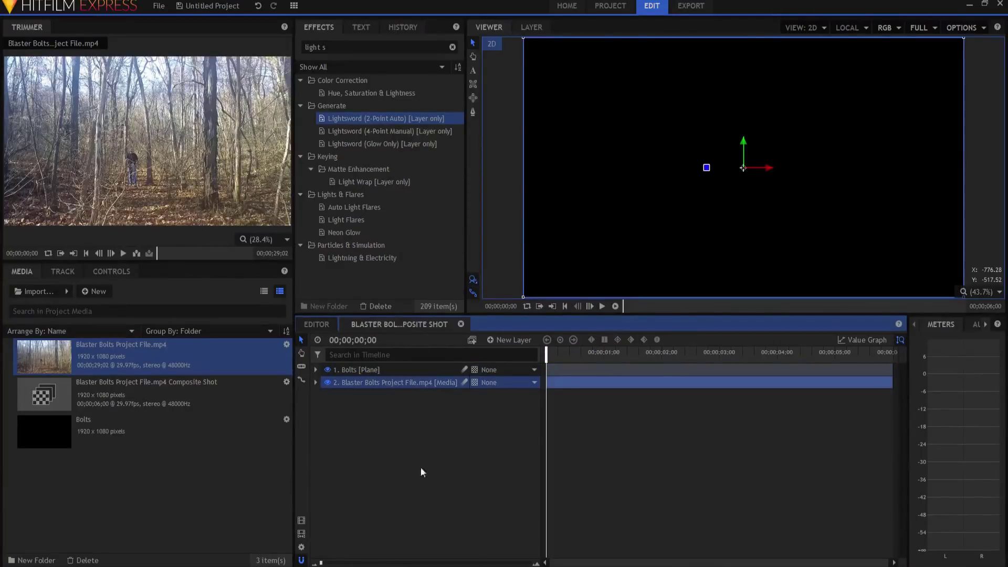
right_click(354, 371)
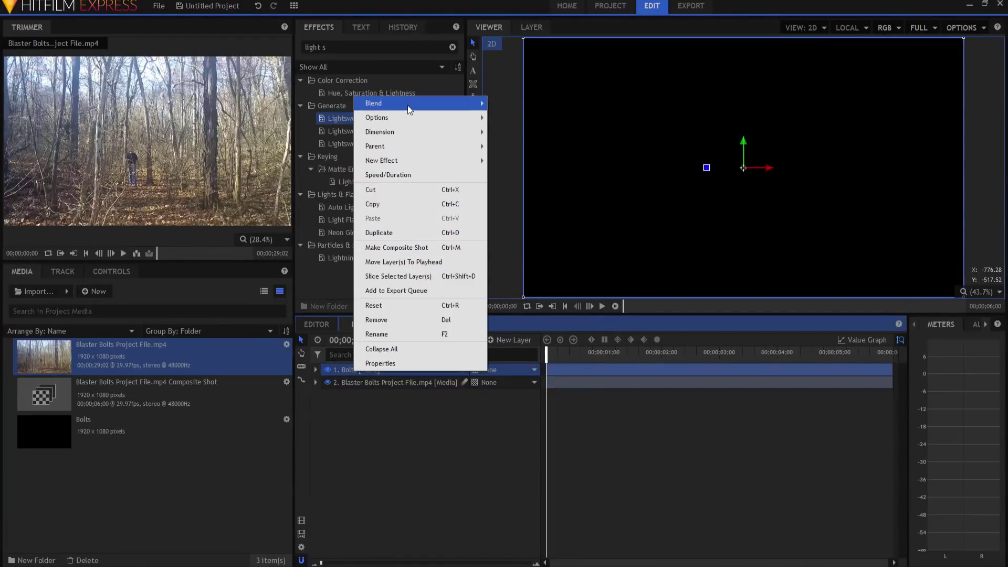
mouse_move(407, 105)
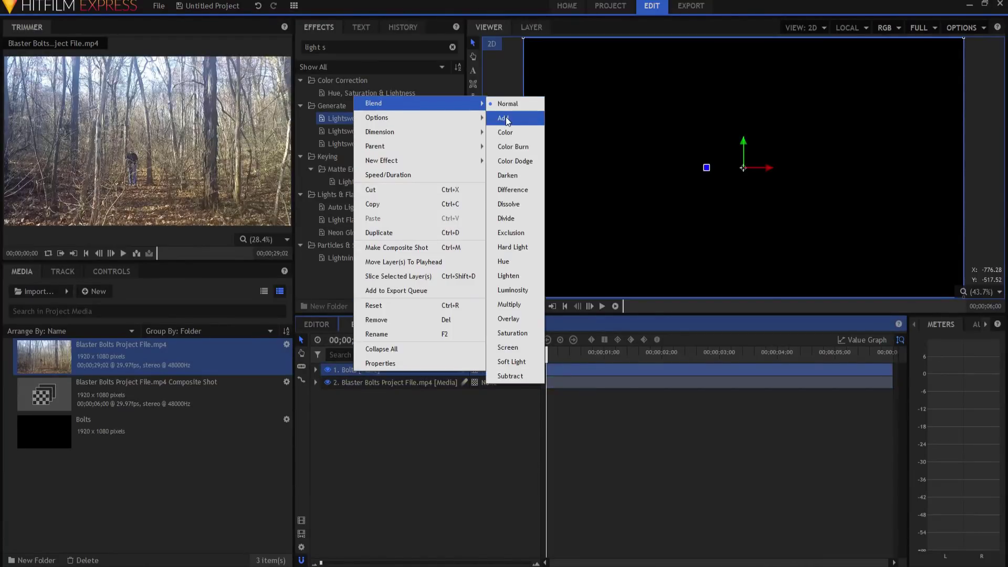
click(504, 119)
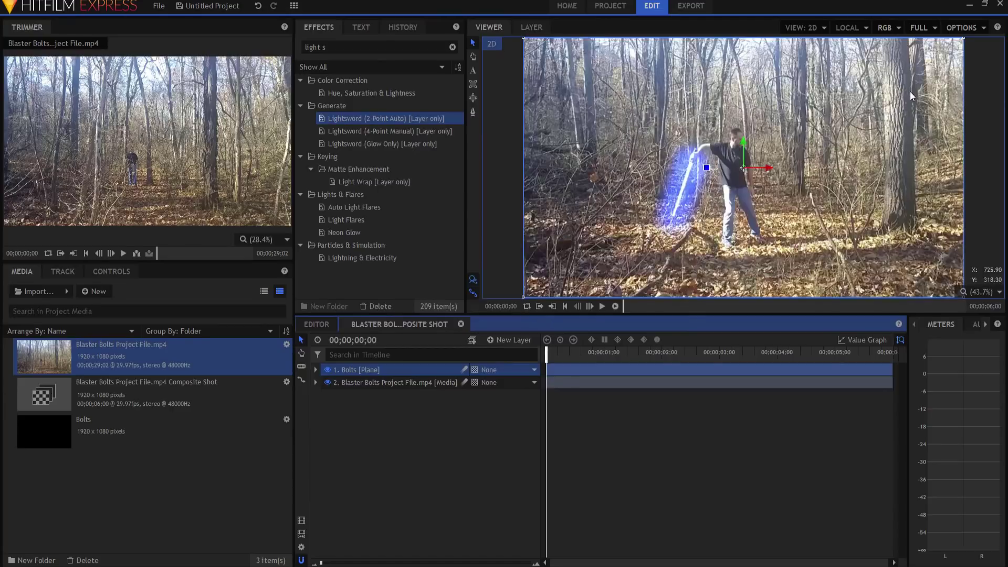
Search effects for 'lightn' and apply Lightning & Electricity to the Bolts plane
click(375, 47)
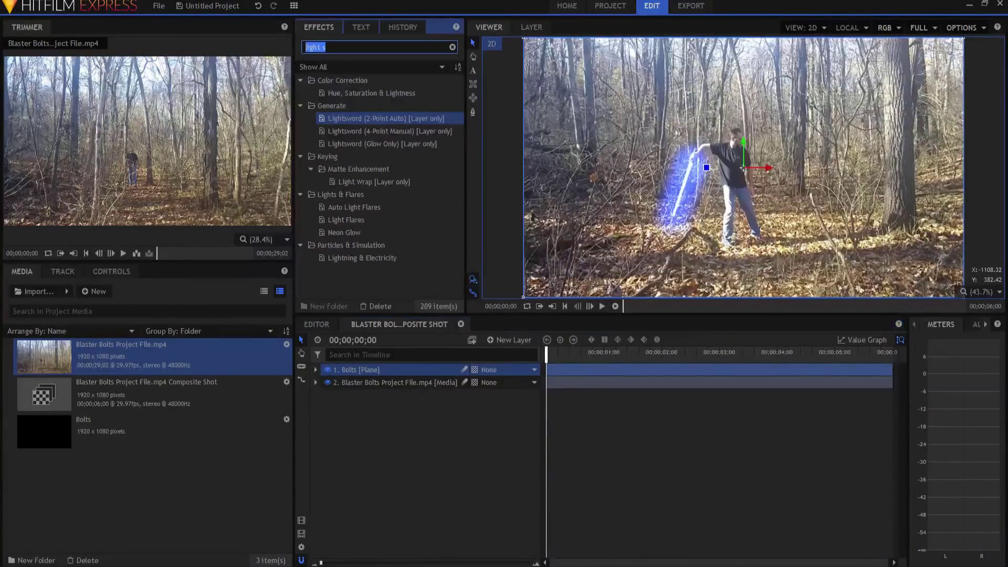
text(lightn)
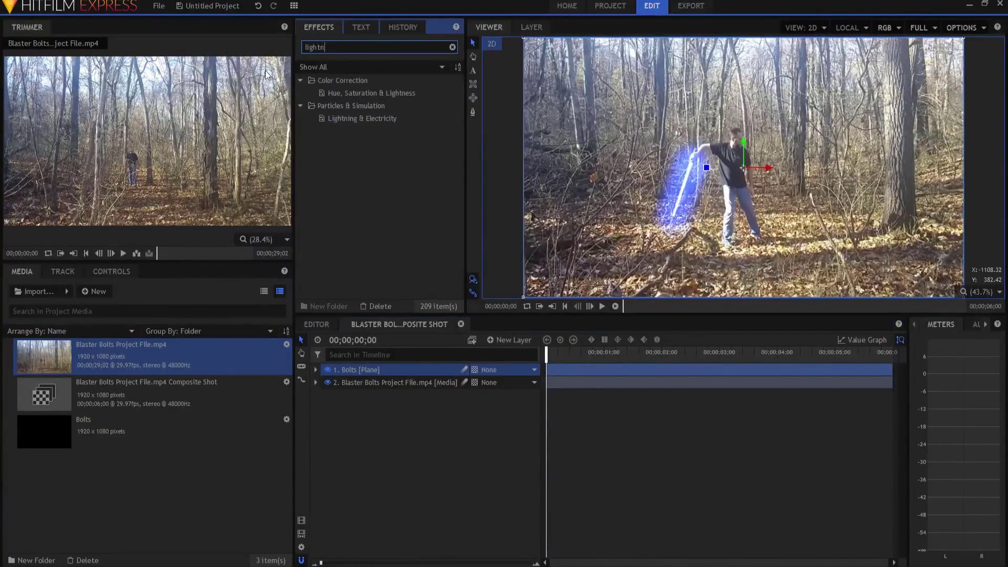
drag(348, 119, 367, 370)
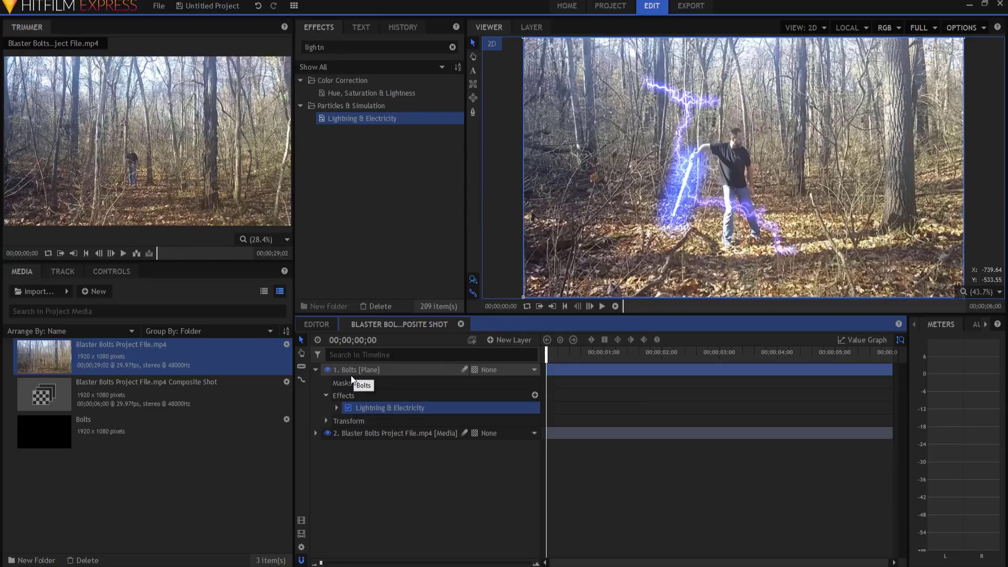
Set the lightning's Wave Scale to 0 and its branch quantity to 0
click(336, 408)
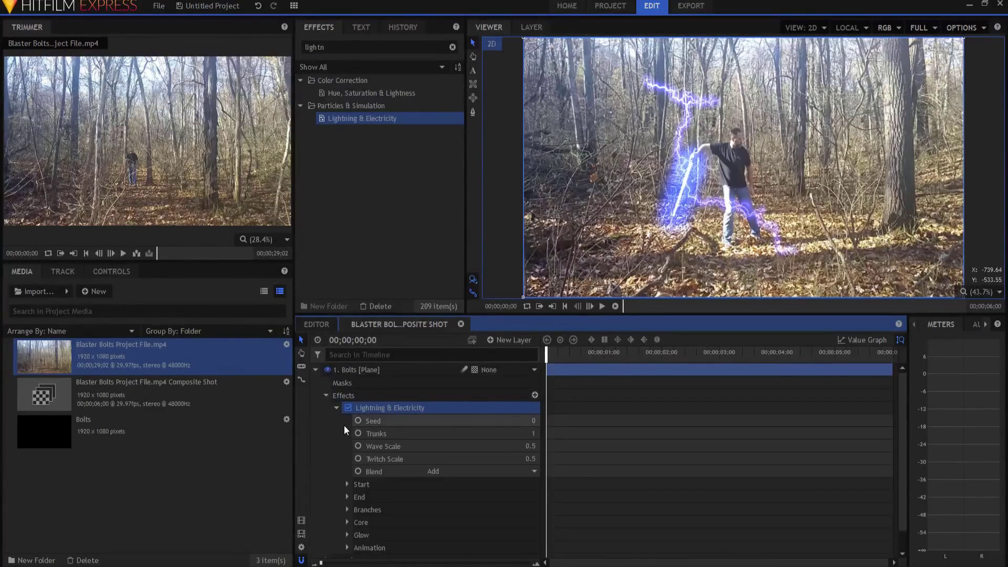
scroll(458, 423, down, 1)
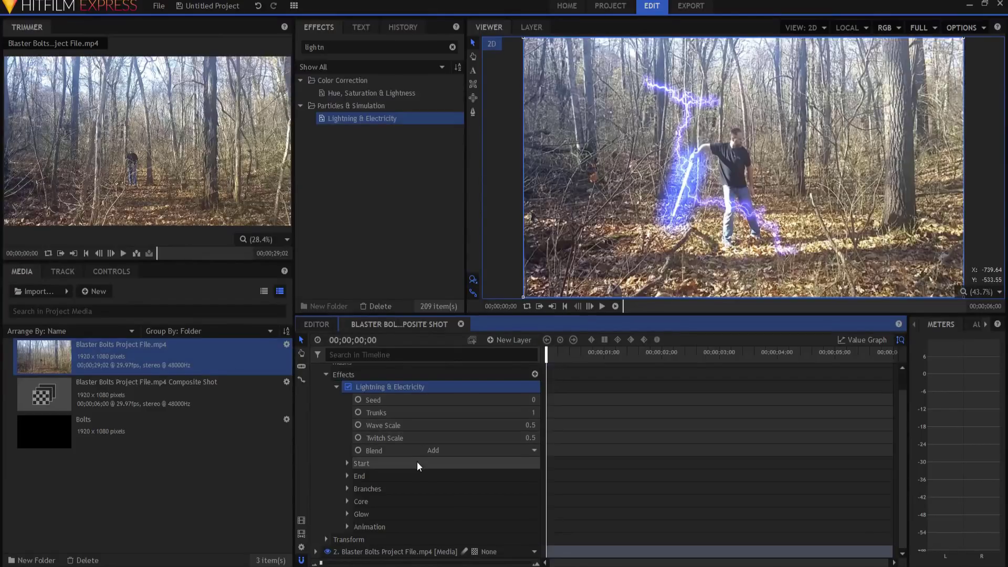
click(530, 424)
text(0.44)
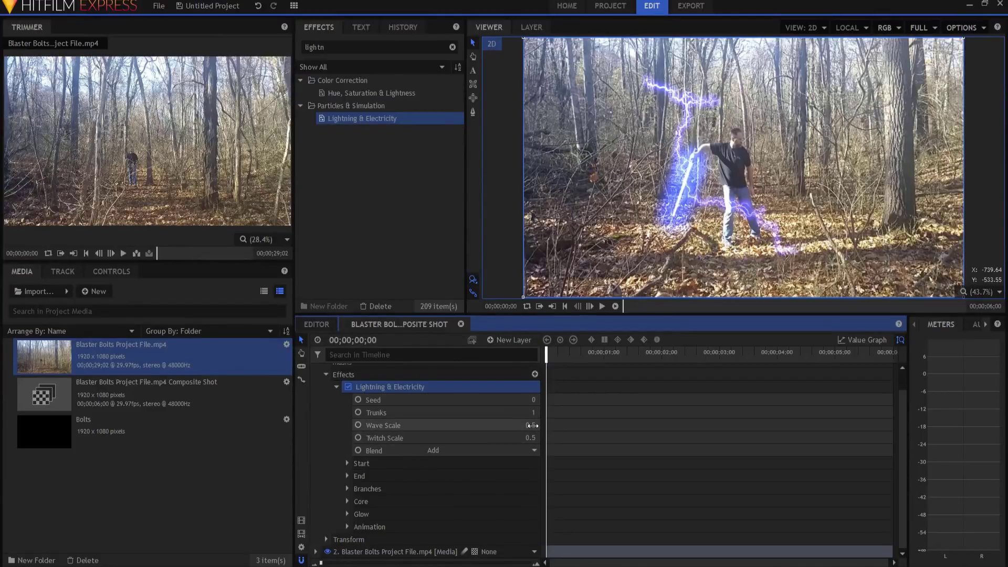
key(Return)
drag(528, 424, 531, 457)
click(347, 489)
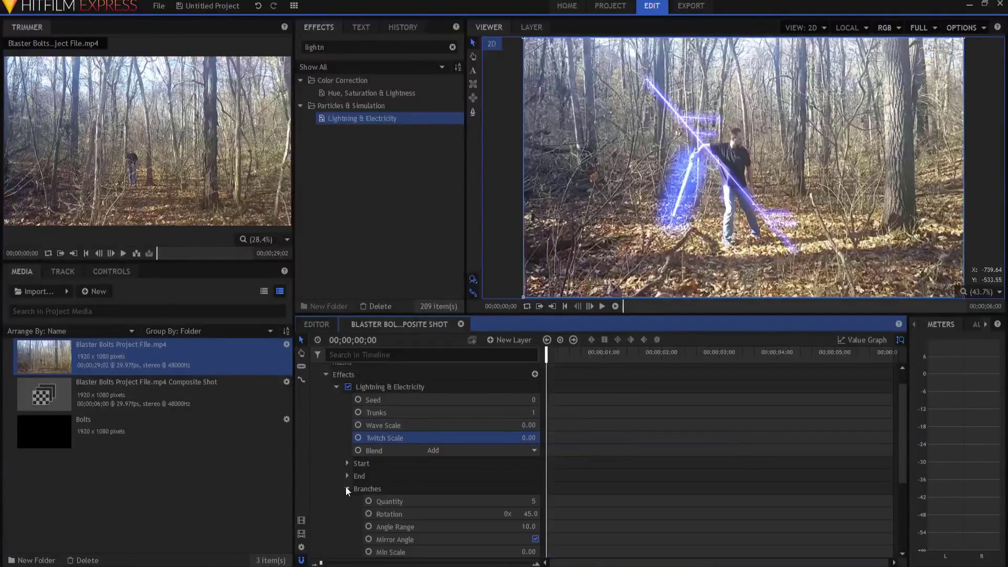
drag(531, 500, 533, 512)
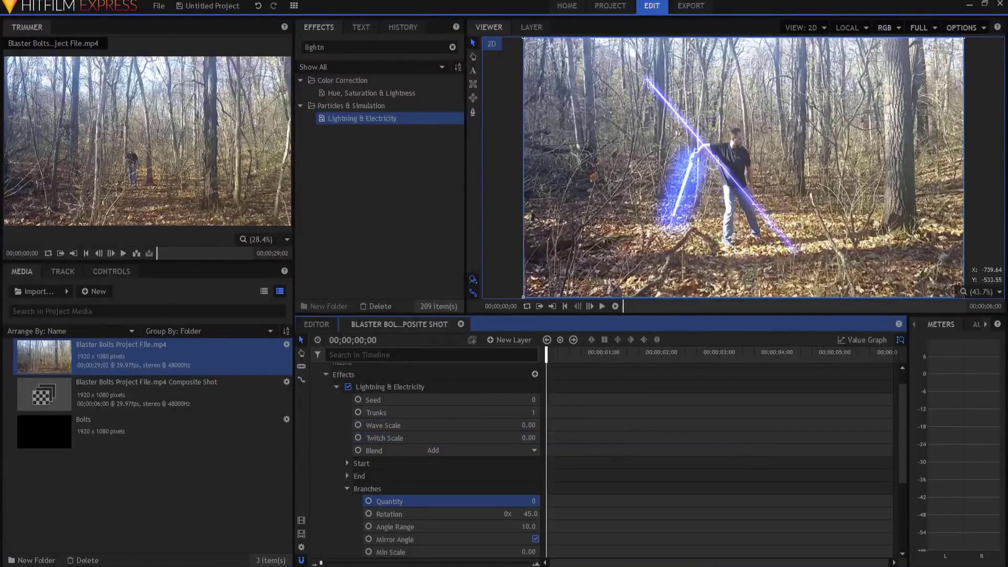
click(346, 488)
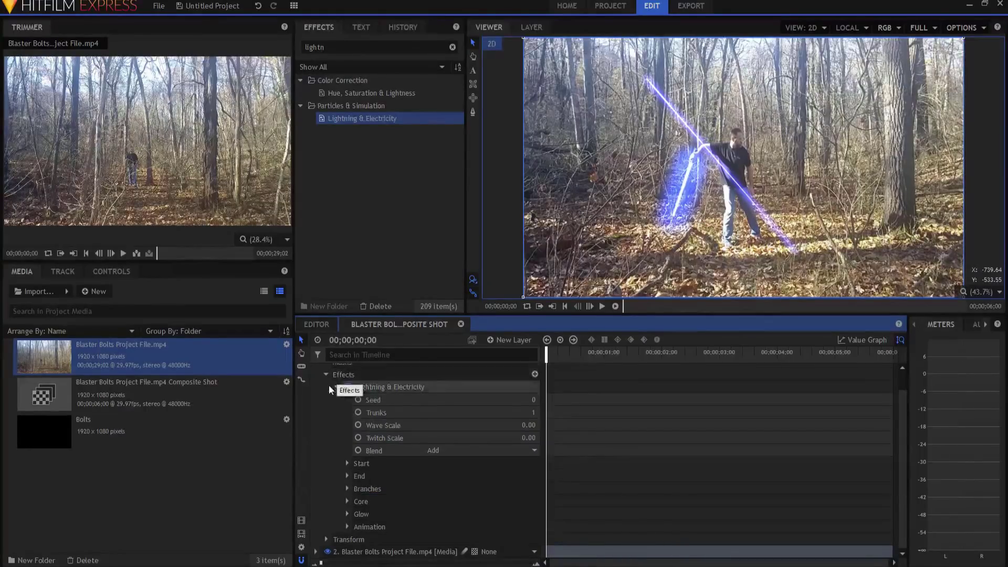
Change the lightning's glow colour to pure red
click(347, 514)
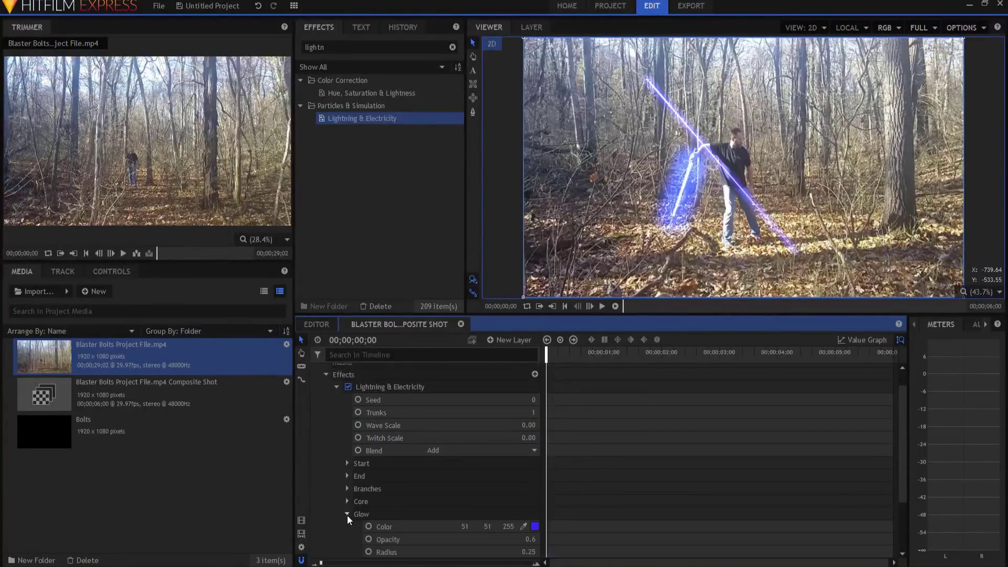
click(534, 526)
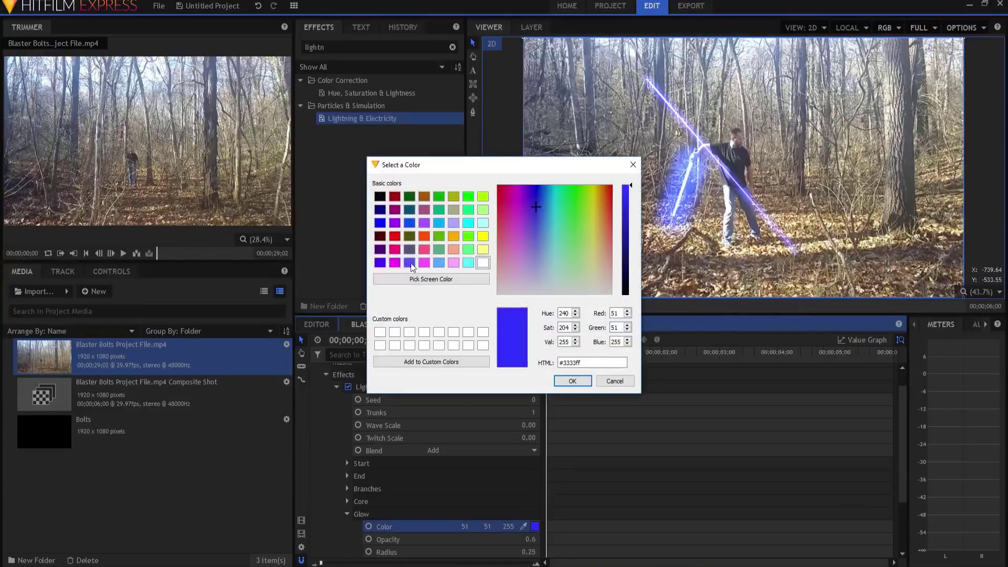
click(395, 236)
click(573, 381)
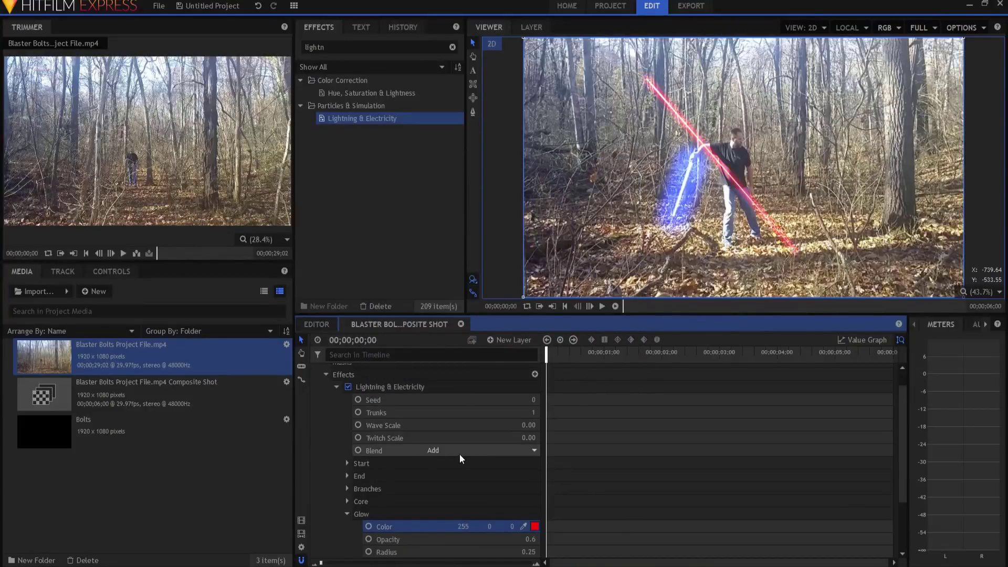
scroll(459, 454, up, 1)
Add a point layer and name it 'Bolt Front'
click(315, 370)
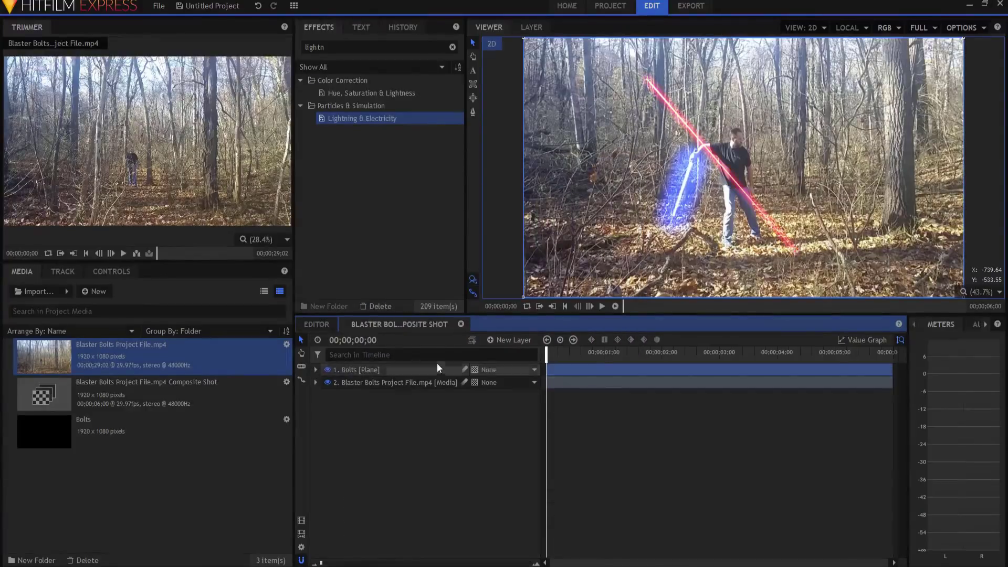
click(506, 338)
click(506, 427)
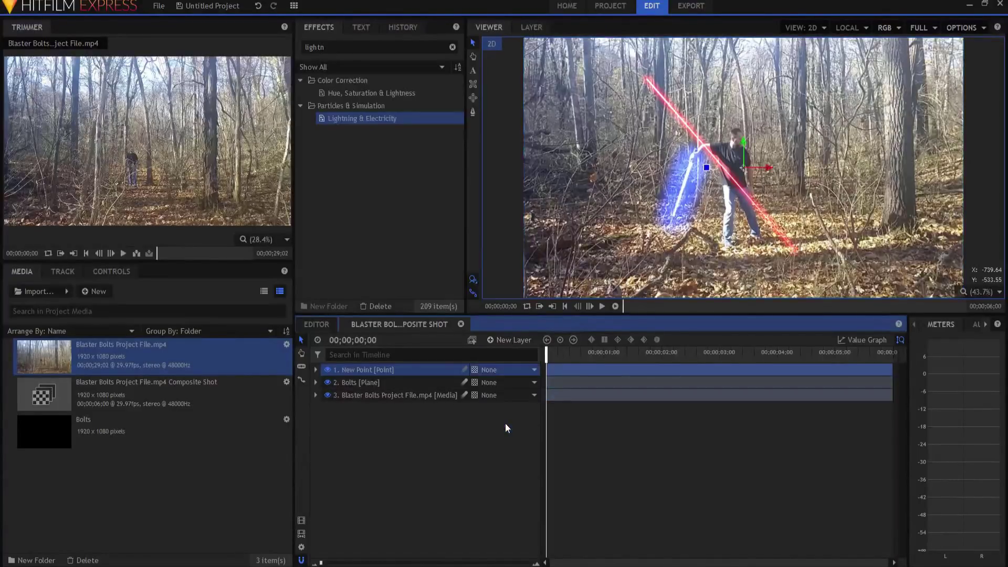
double_click(369, 372)
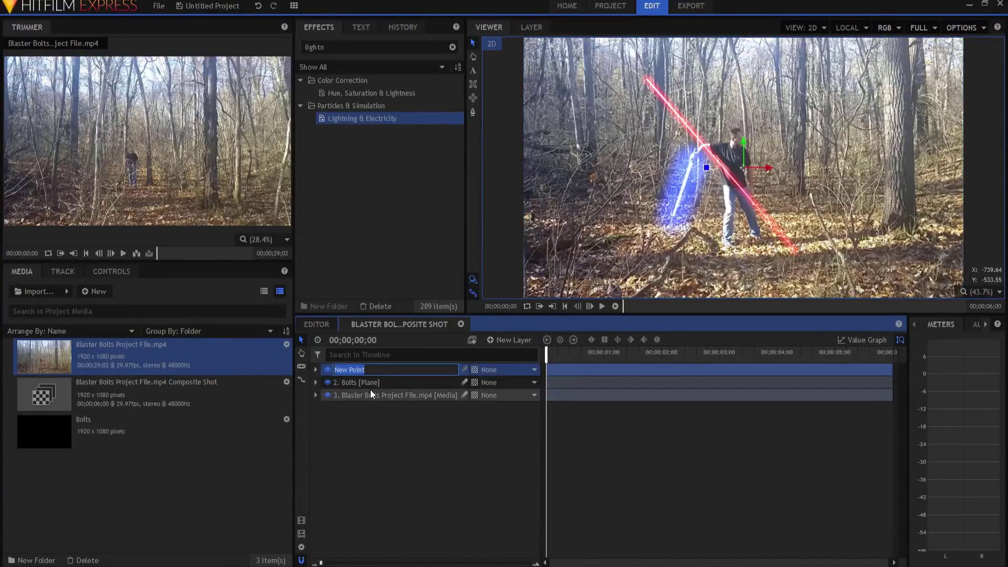
text(Bolt Front)
key(Return)
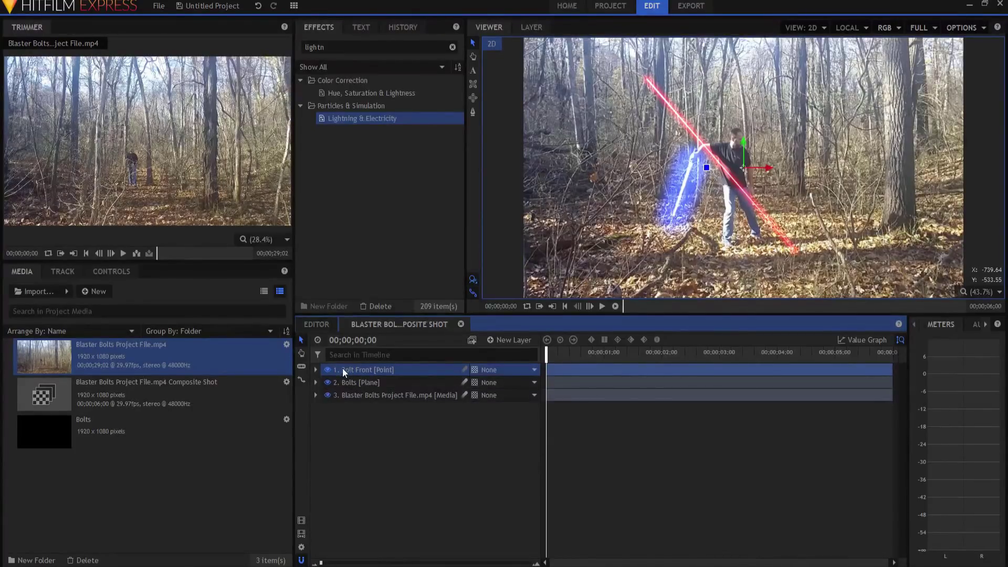
Duplicate Bolt Front and rename the copy 'Bolt Back'
right_click(353, 372)
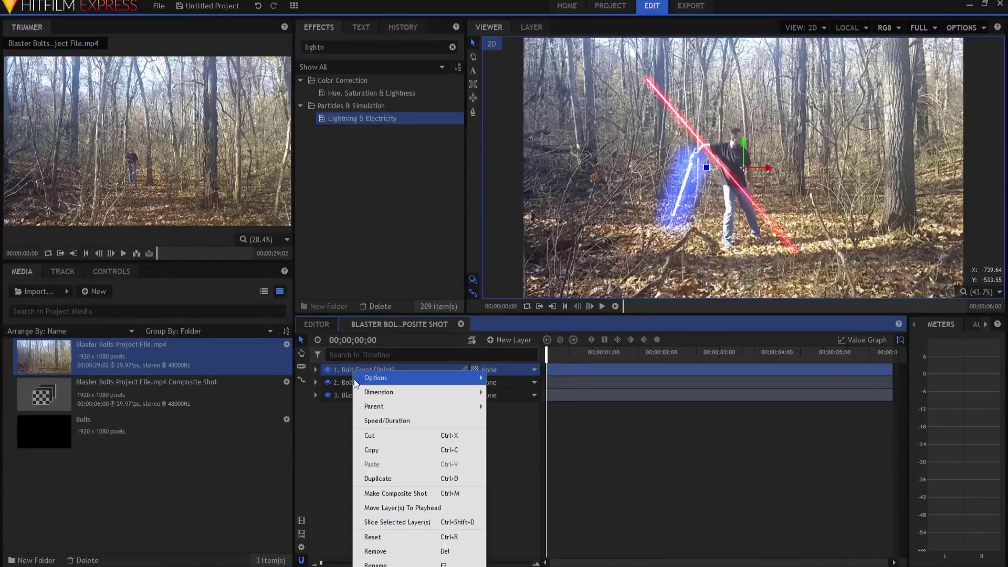
click(375, 479)
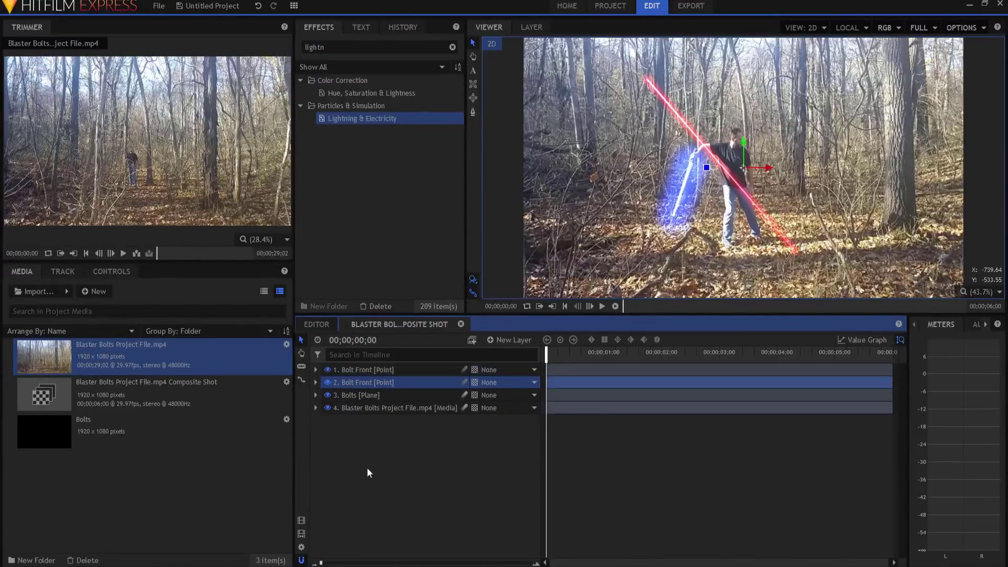
double_click(355, 383)
text(Bolt F)
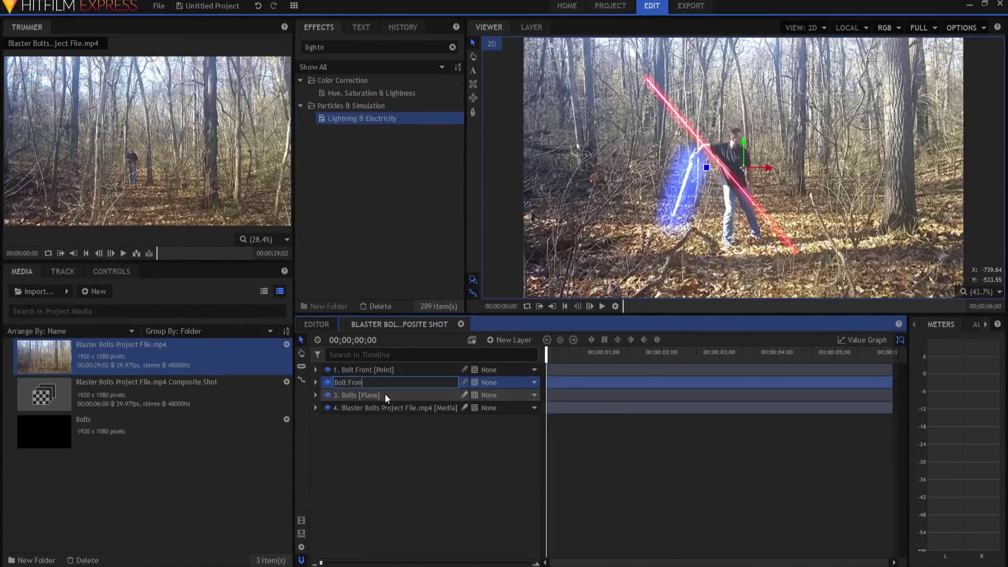
key(BackSpace)
text(Back)
key(Return)
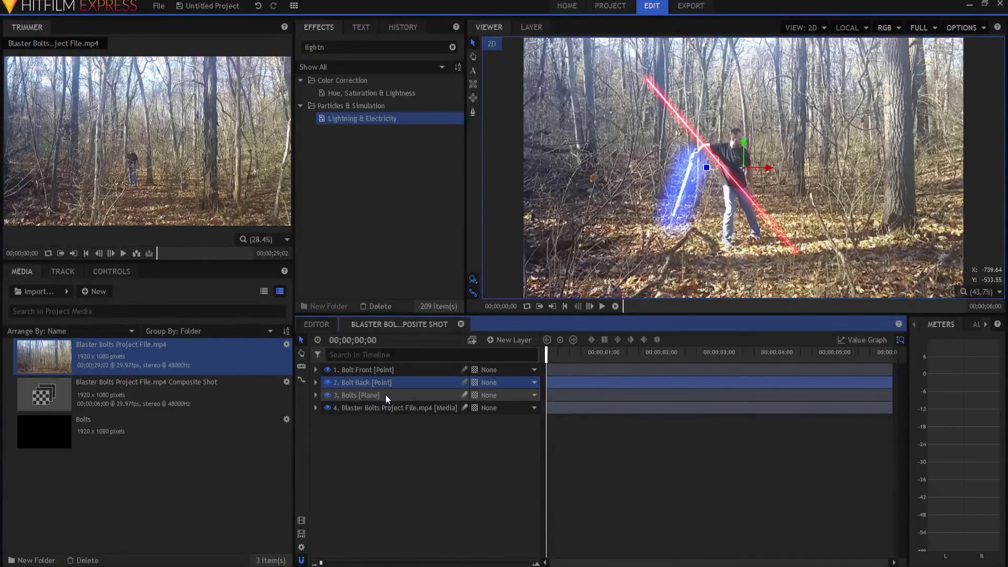
Set the lightning Start Point to 0,0 and link it to the Bolt Front layer
click(316, 395)
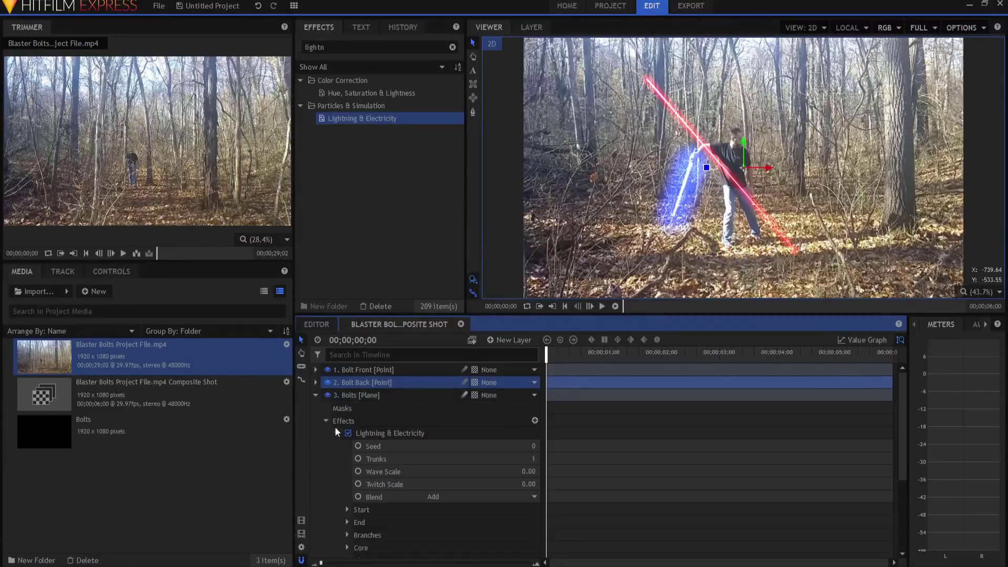
click(348, 509)
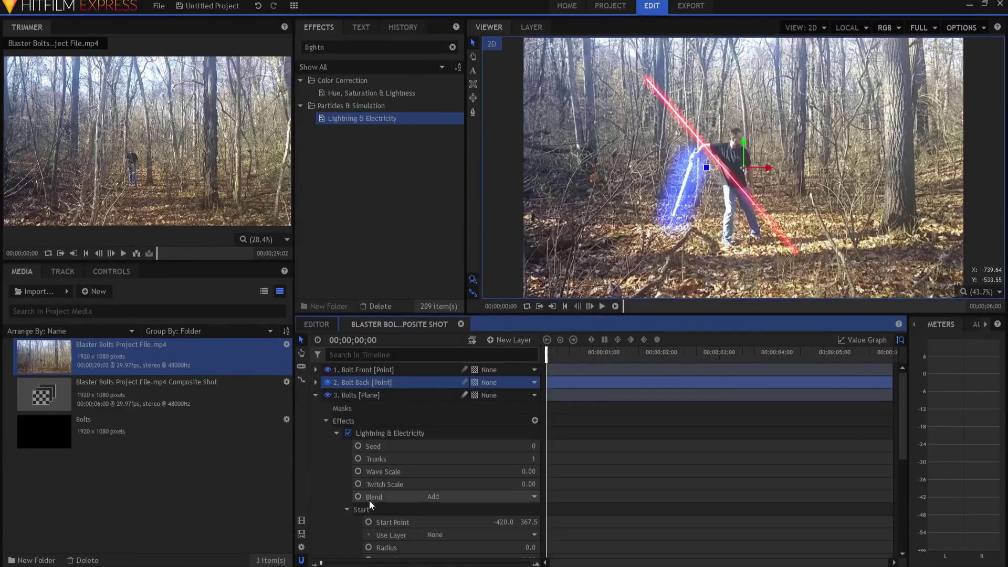
scroll(378, 483, down, 3)
text(0)
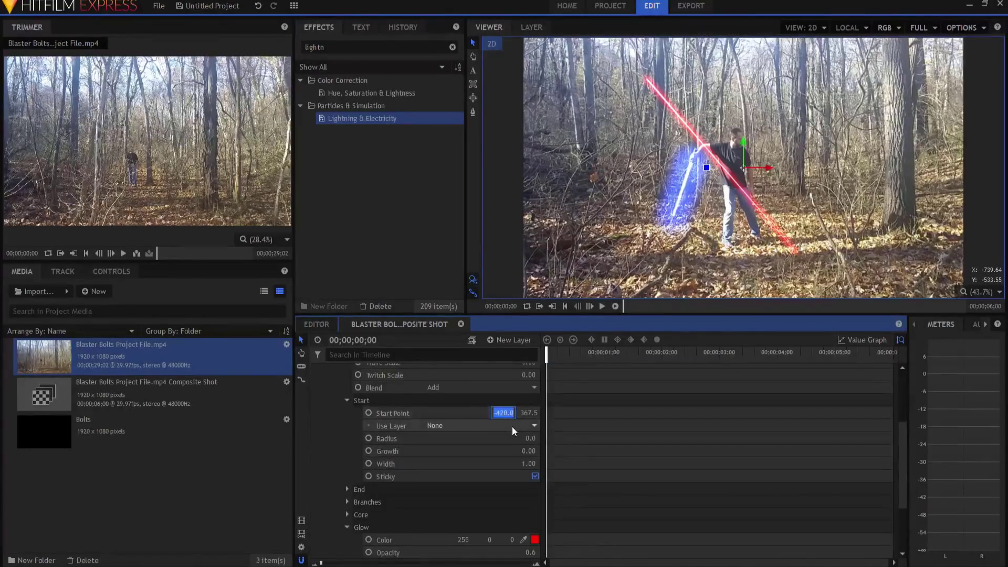
key(Tab)
text(0)
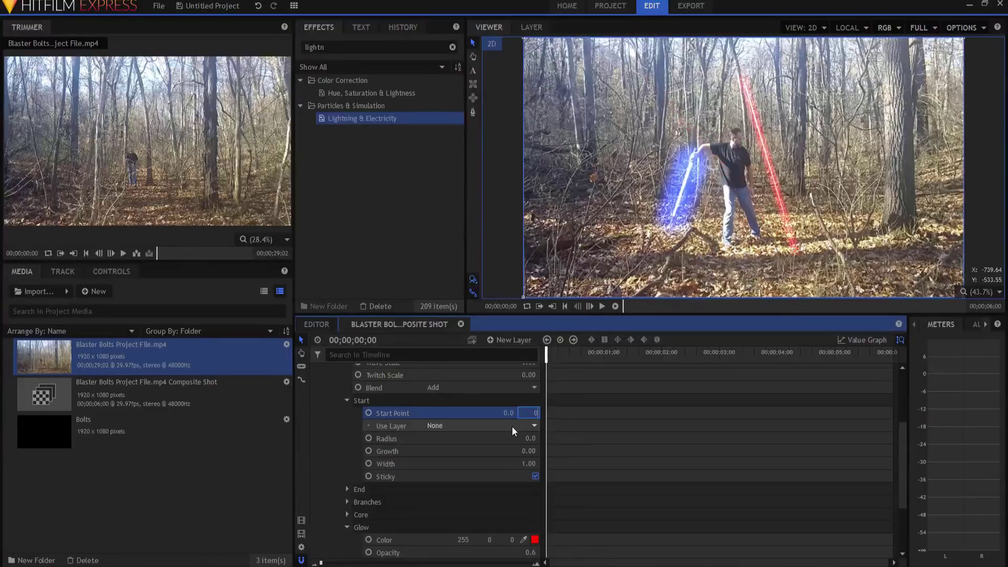
click(450, 424)
click(450, 448)
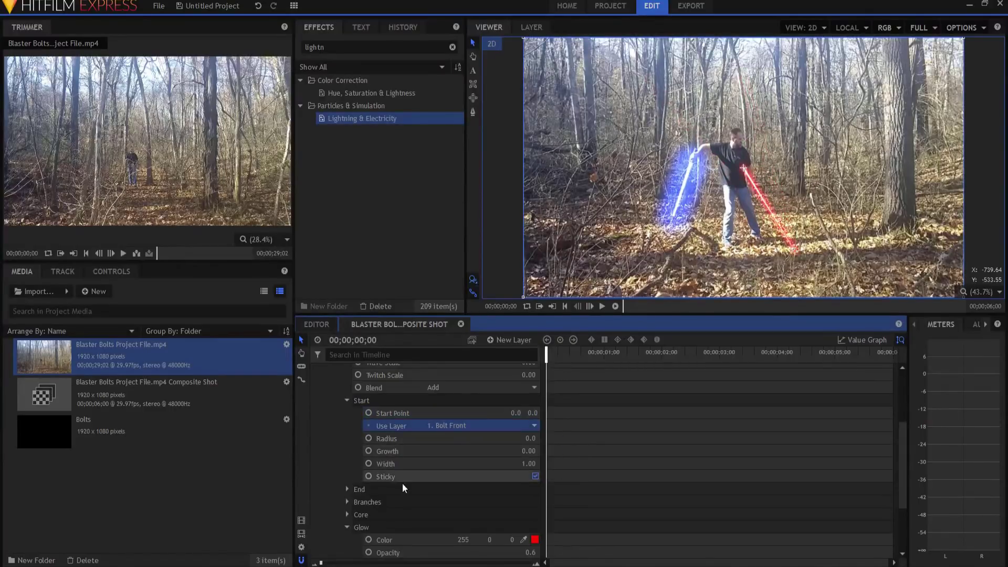
Set the lightning End Point to 0,0 and link it to the Bolt Back layer
click(347, 489)
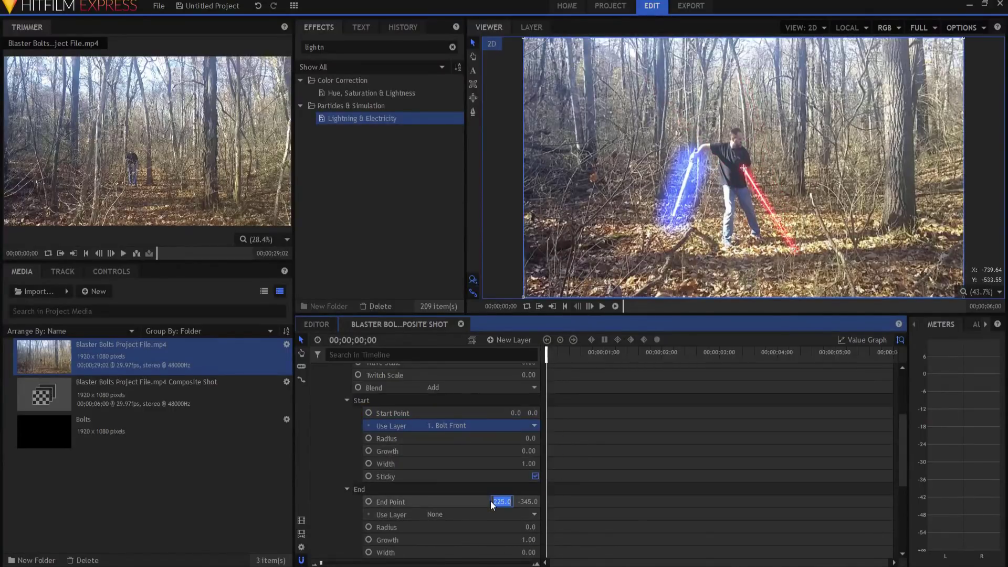
text(0)
key(Tab)
text(0)
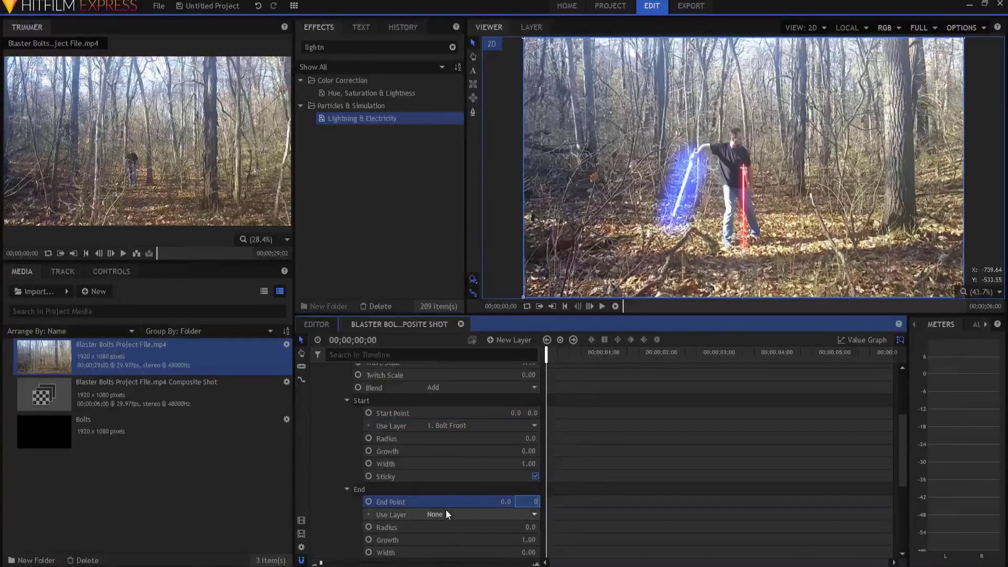
click(445, 512)
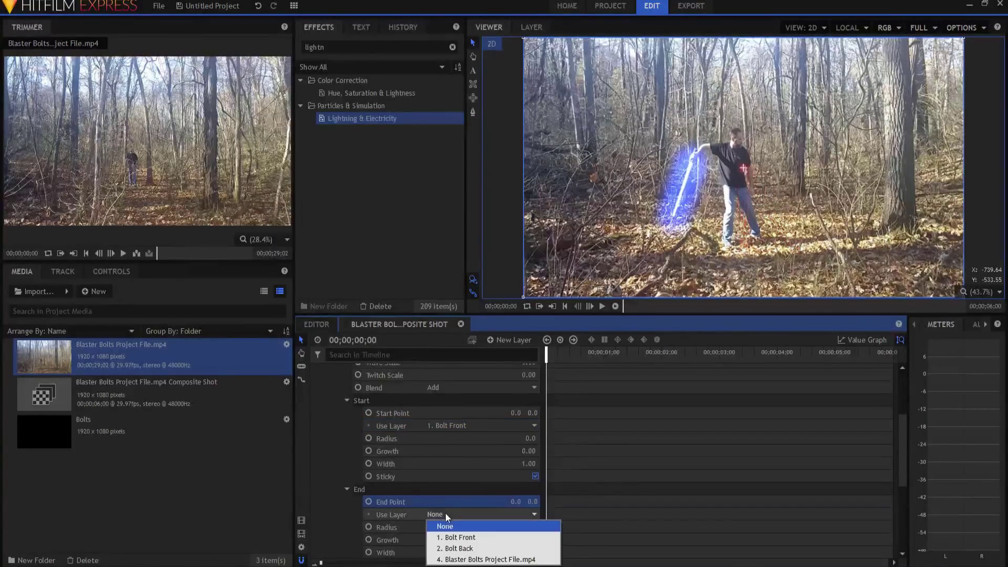
click(456, 548)
Move Bolt Back's position 304 to the right to stretch the bolt
scroll(375, 414, up, 3)
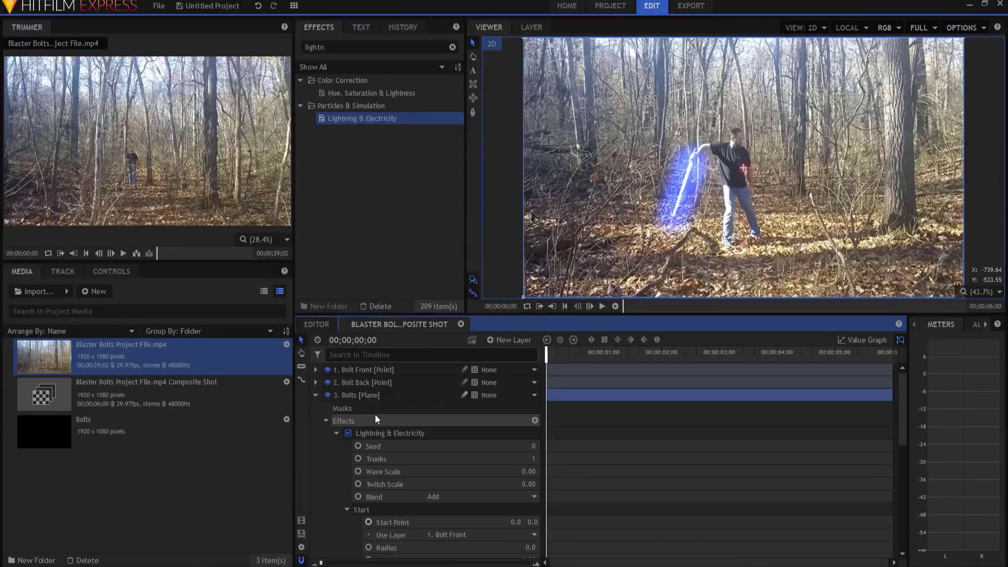
click(316, 395)
click(360, 382)
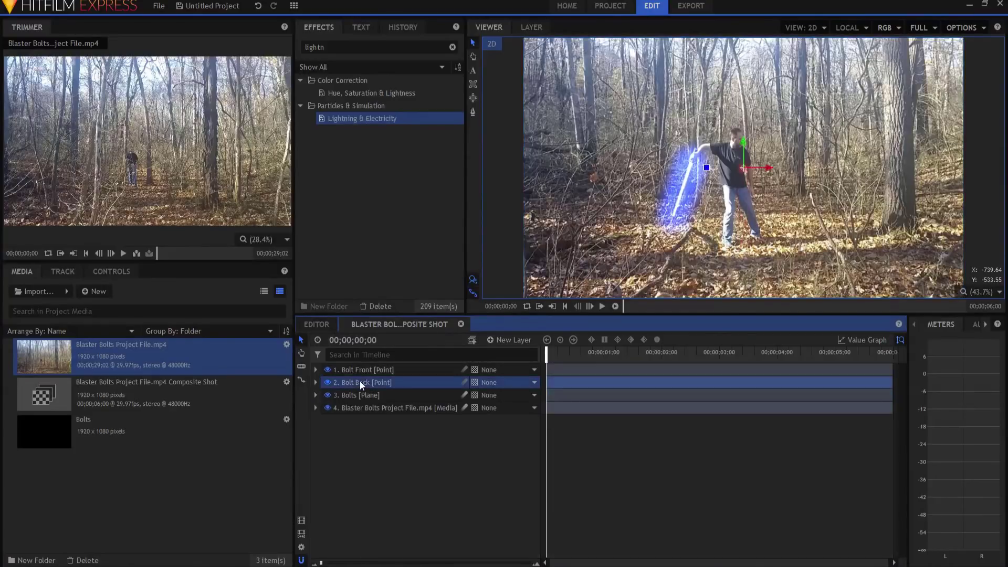
click(315, 383)
click(326, 395)
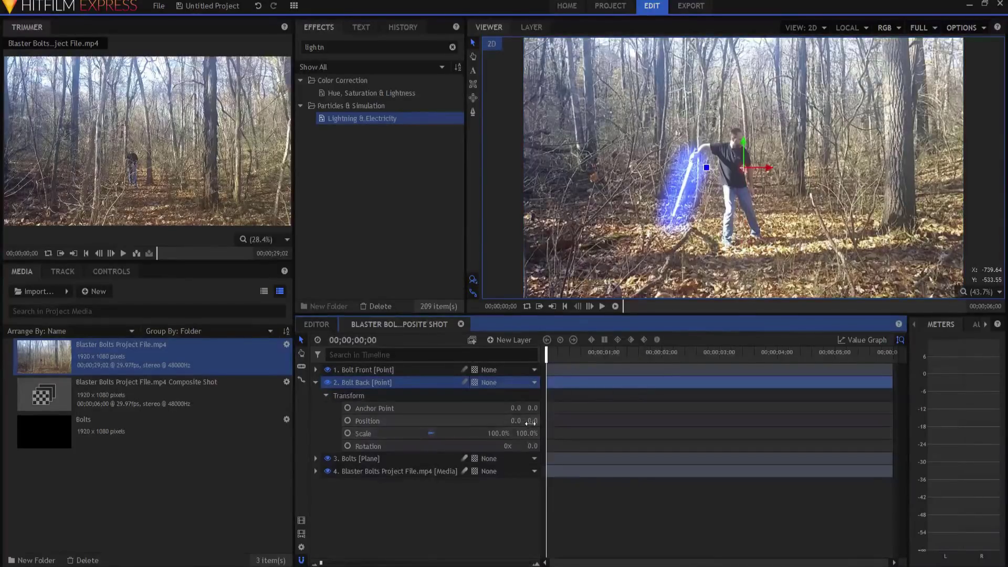
drag(519, 420, 677, 420)
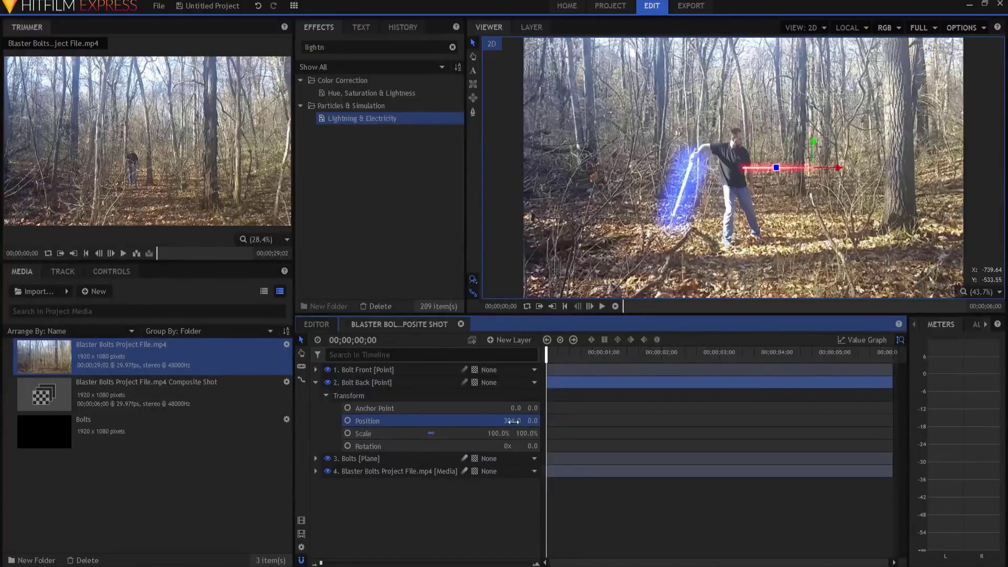
click(442, 533)
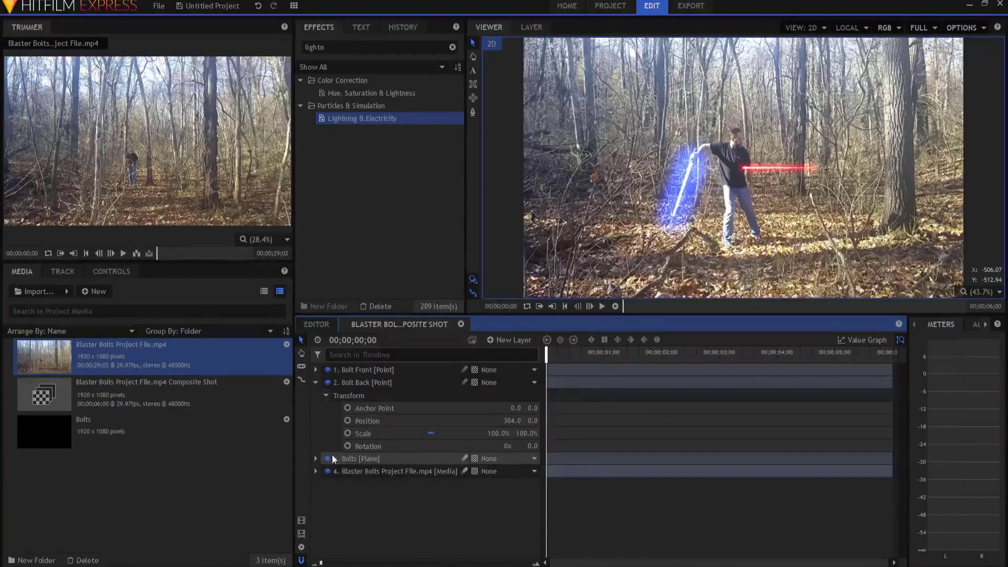
Set the lightning bolt's start width to 2.00
click(315, 459)
scroll(399, 474, down, 3)
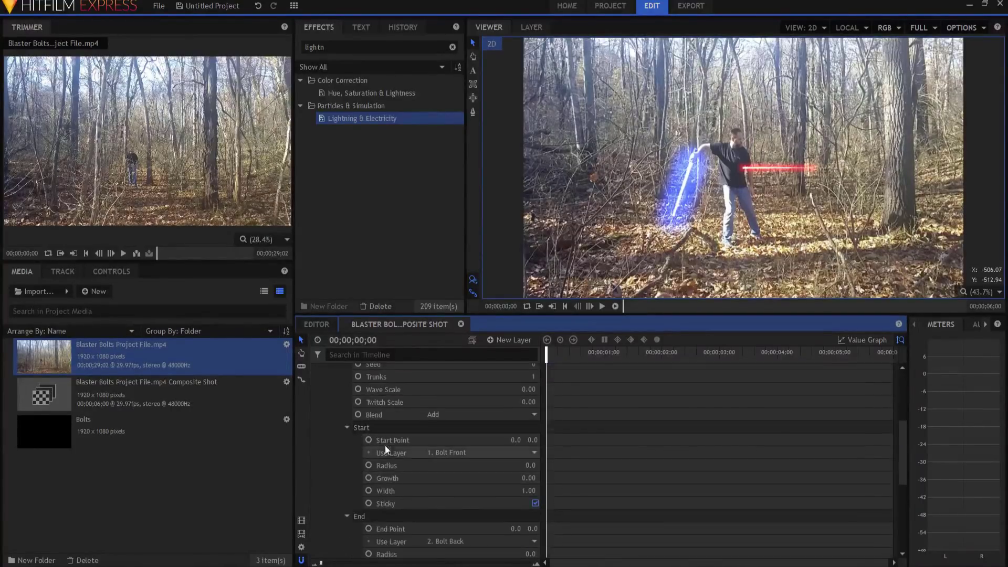
scroll(399, 398, up, 3)
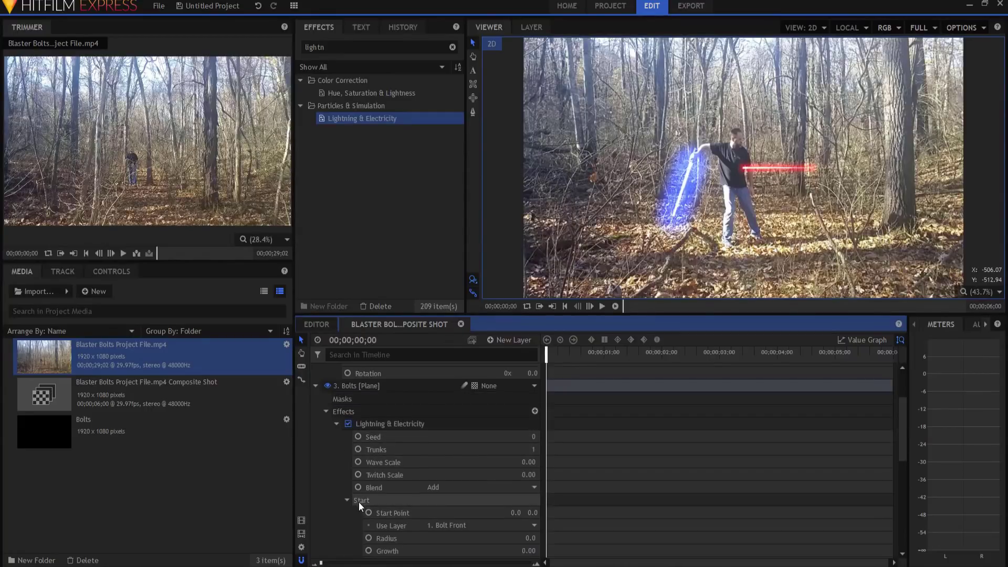
scroll(394, 472, down, 1)
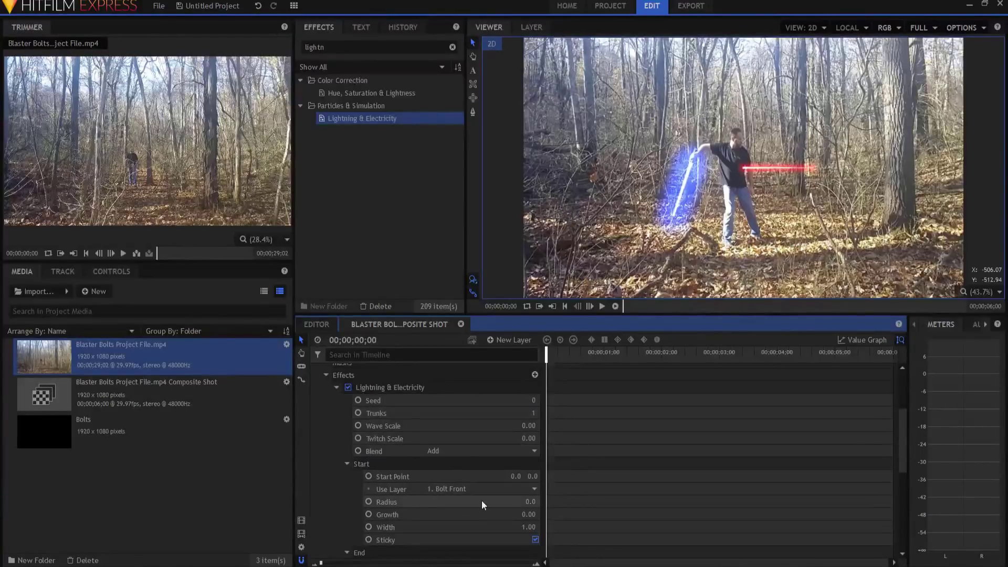
click(529, 527)
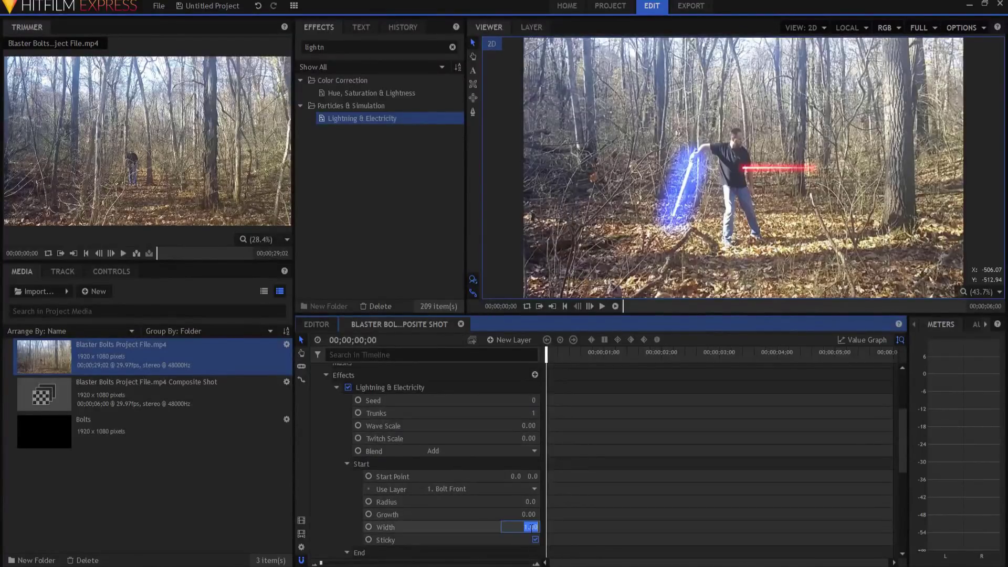
Set the lightning bolt's end width to 2
scroll(517, 546, down, 5)
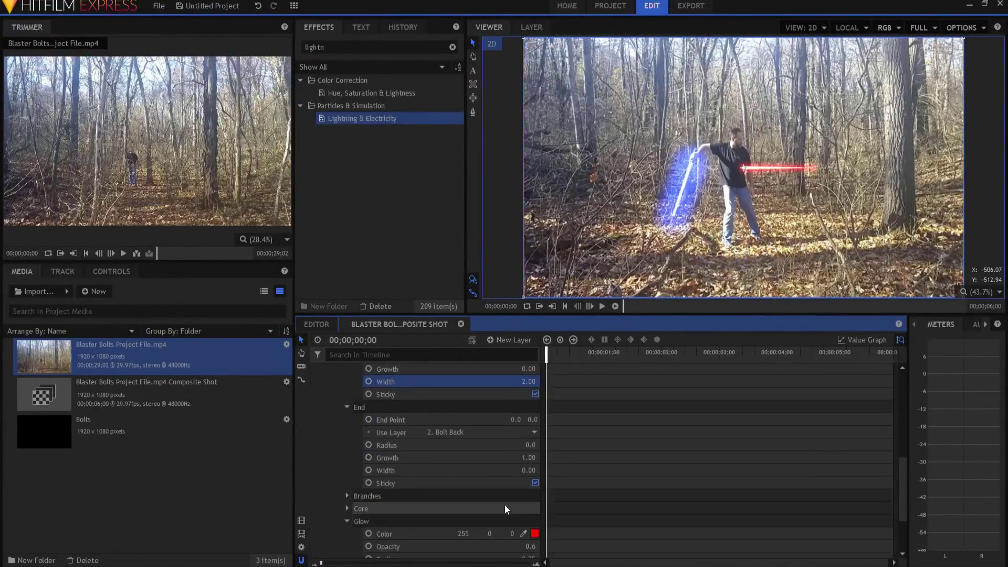
click(529, 470)
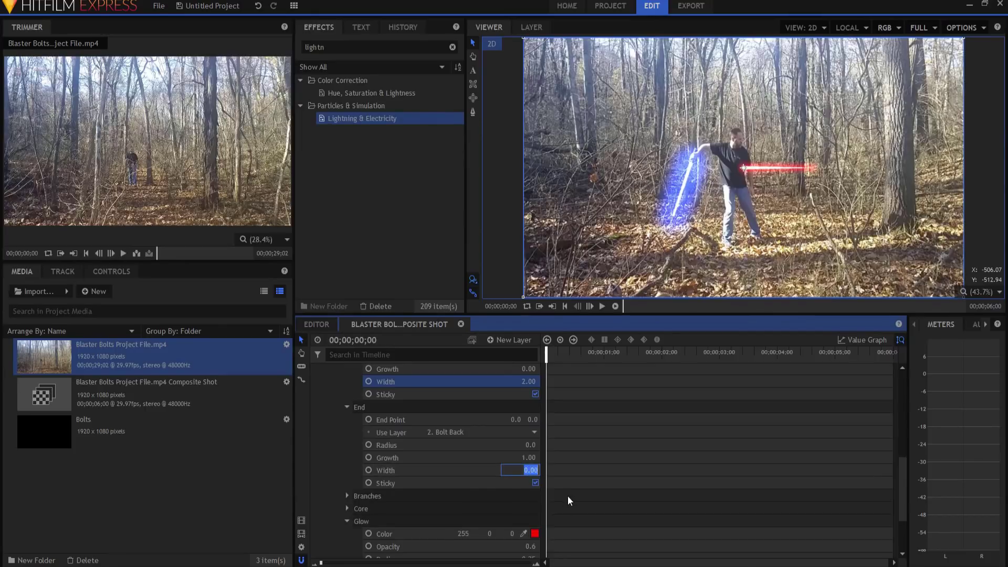
text(2)
key(Return)
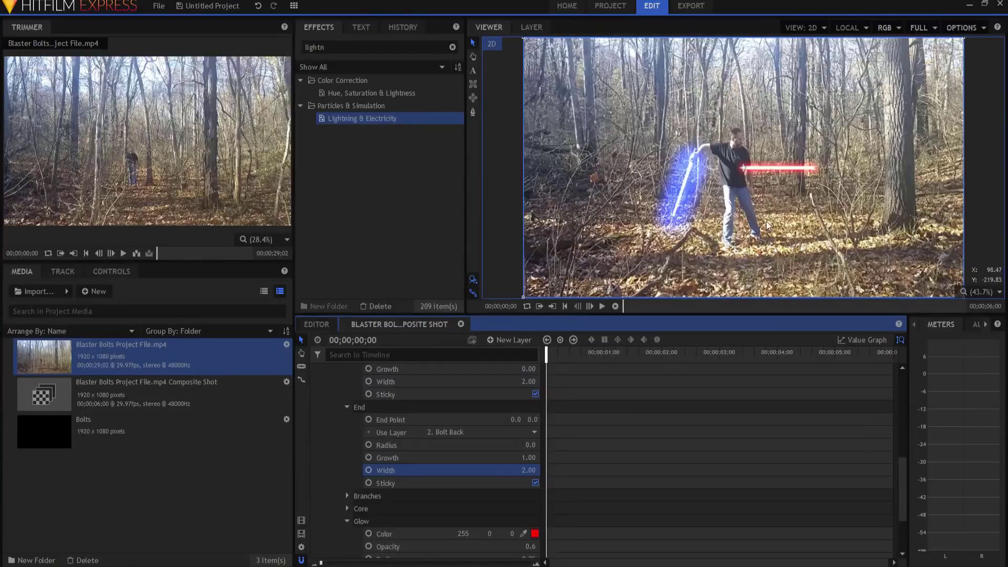
click(532, 470)
text(2)
key(Return)
scroll(380, 424, up, 3)
Slide Bolt Front and Bolt Back off-frame right (X 1051, 1355) and keyframe Position at 00;00;00;00
scroll(342, 425, up, 3)
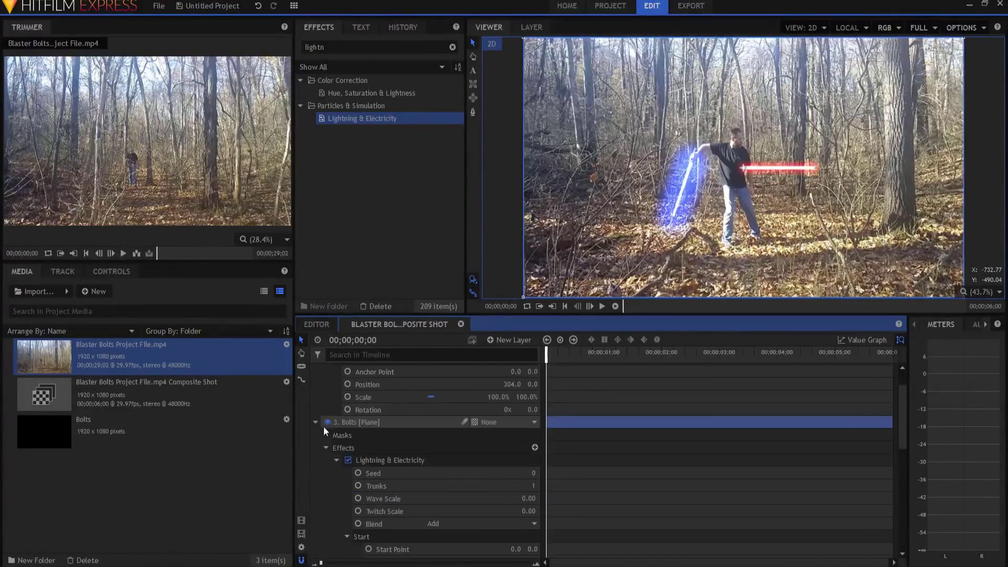
scroll(313, 425, up, 1)
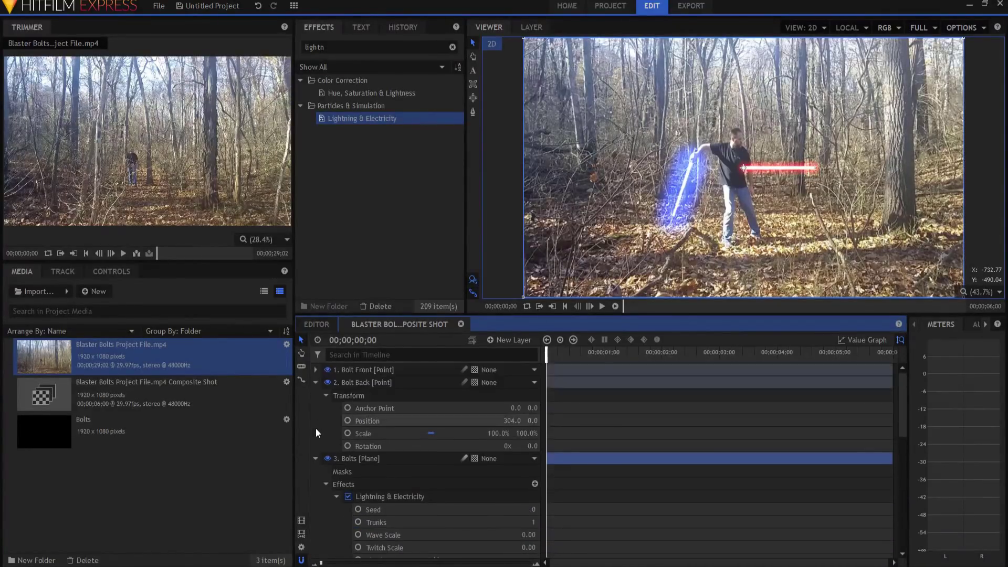
click(315, 458)
click(315, 370)
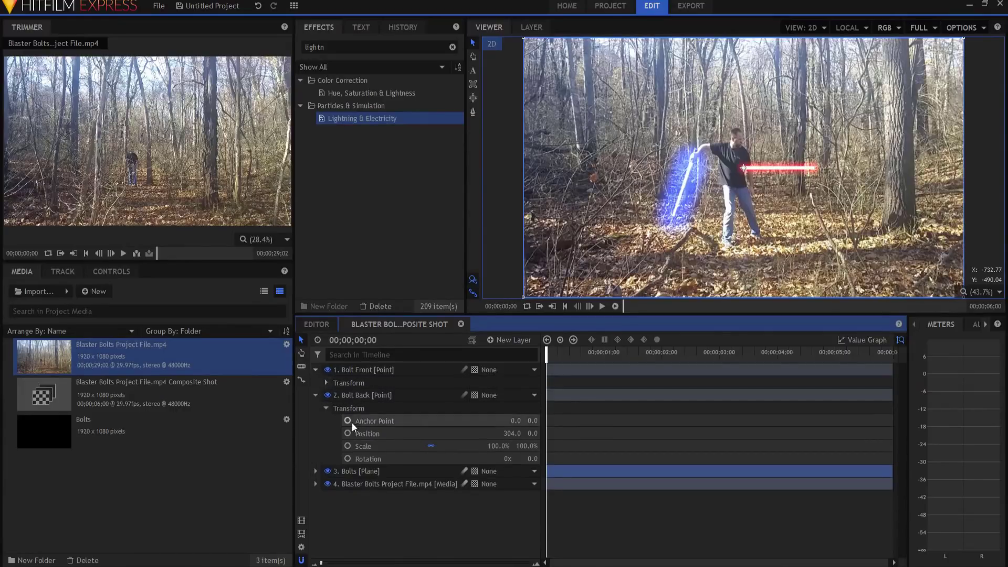
click(326, 383)
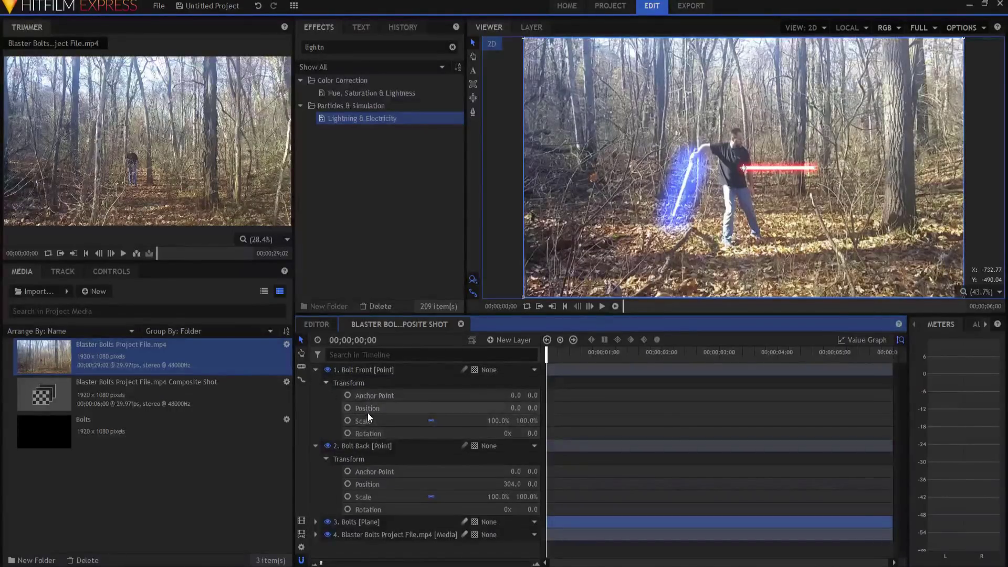
click(367, 408)
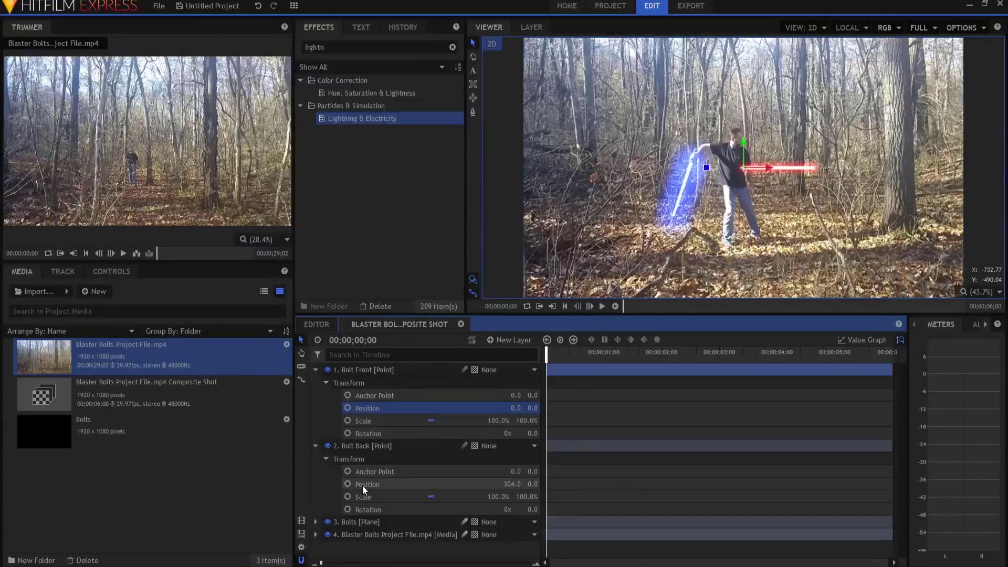
ctrl+click(362, 484)
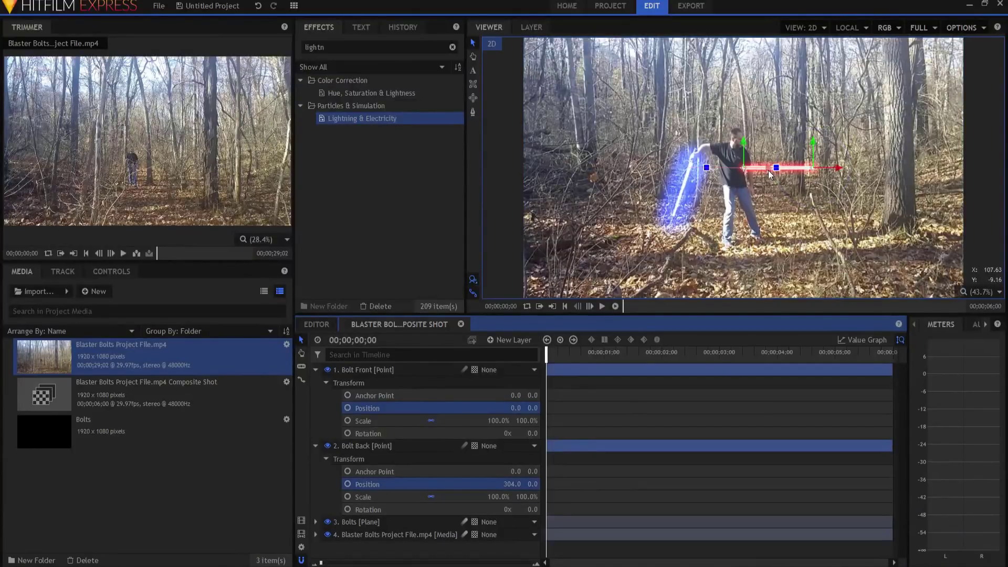
drag(770, 173, 1006, 163)
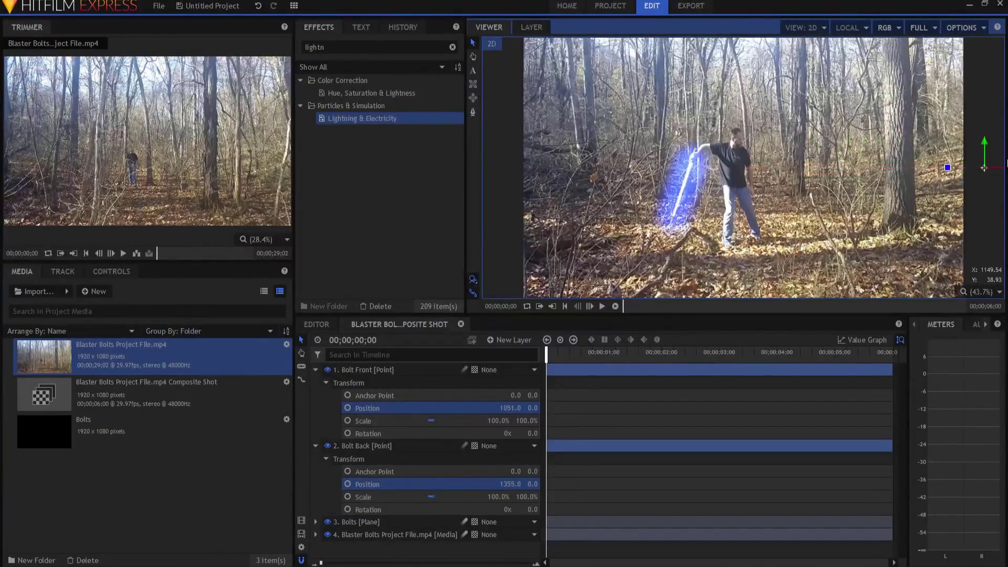
drag(924, 182, 880, 185)
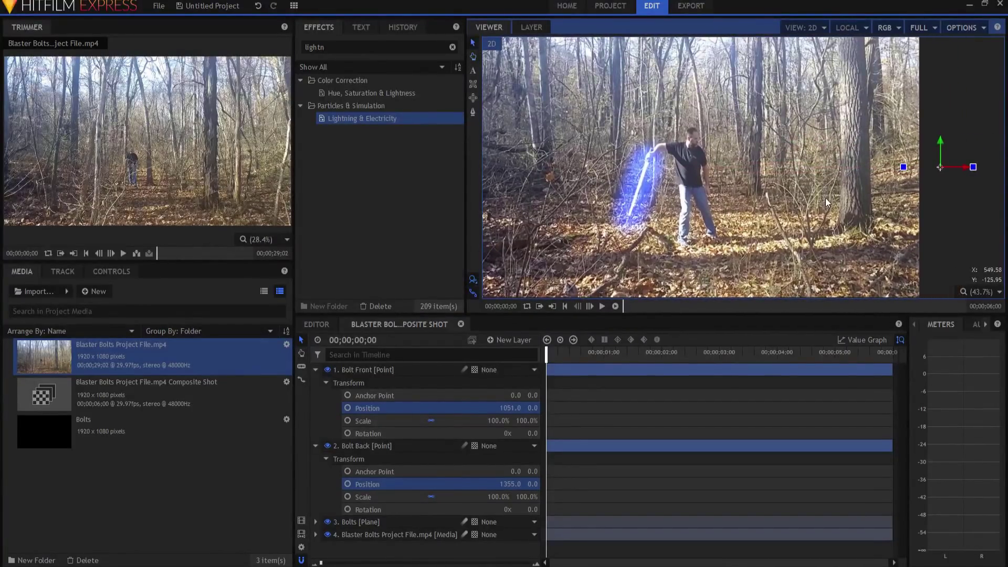
click(347, 408)
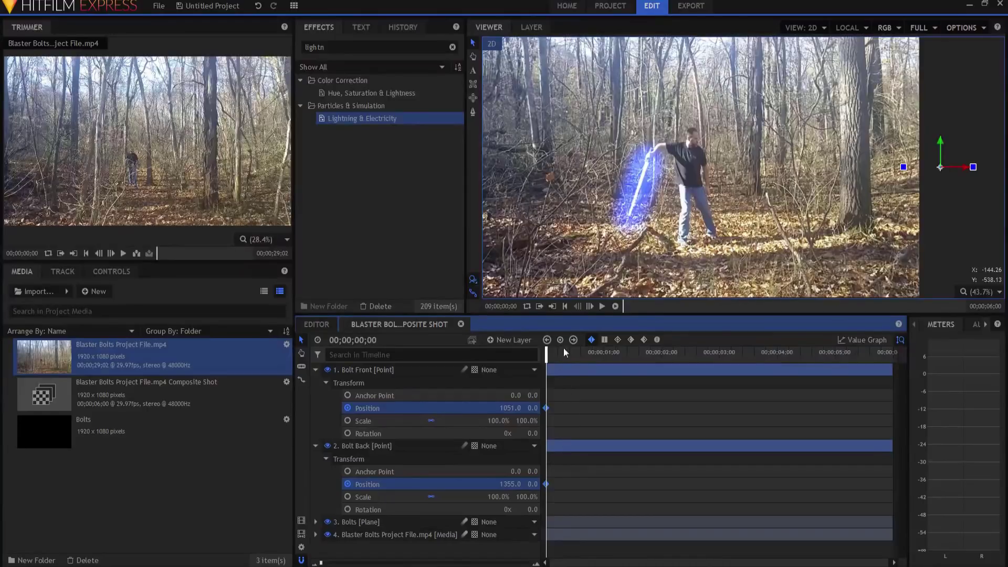
At frame 18, move both bolt points left and down onto the blue saber
drag(544, 353, 578, 359)
key(Right)
key(Left)
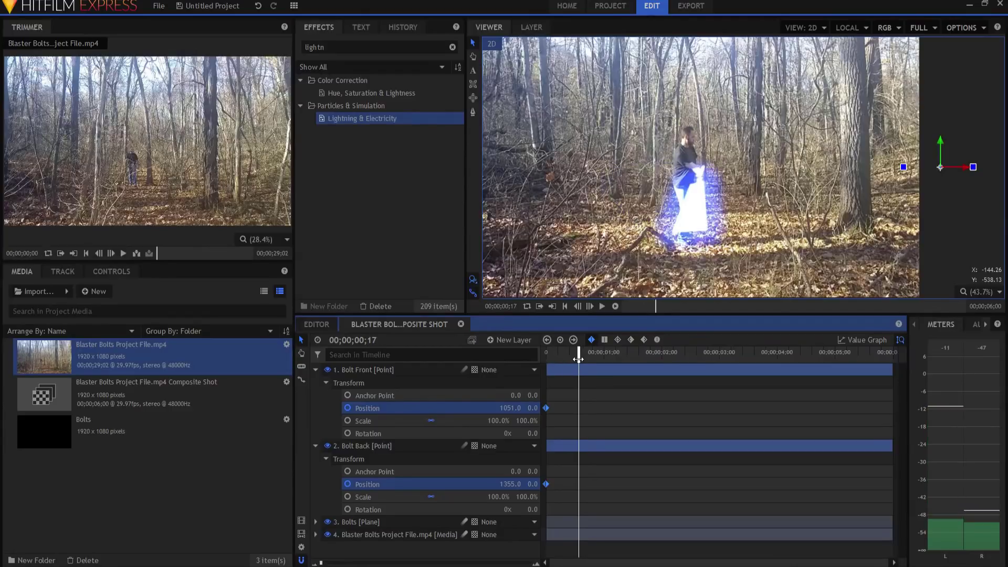
key(Right)
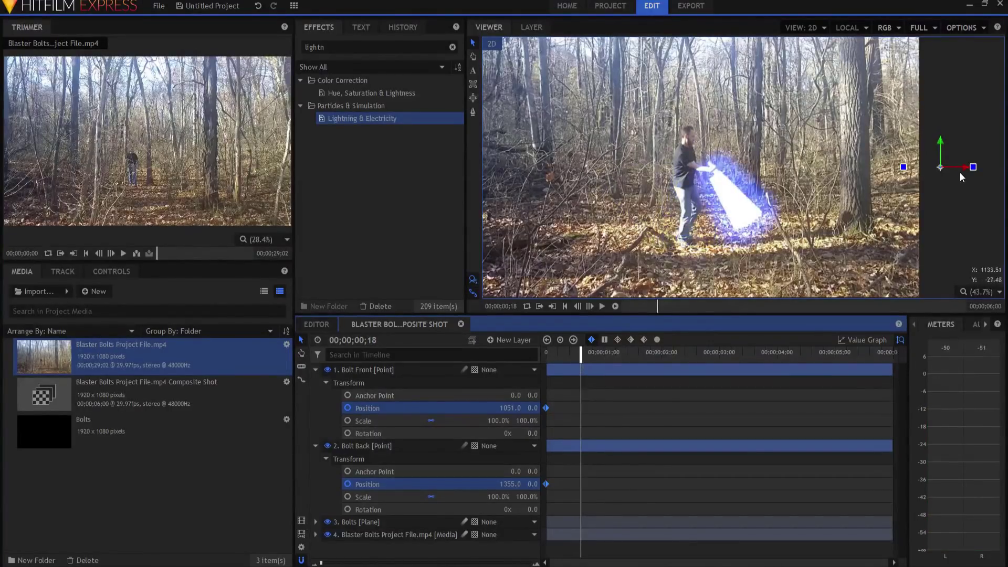
drag(961, 168, 755, 188)
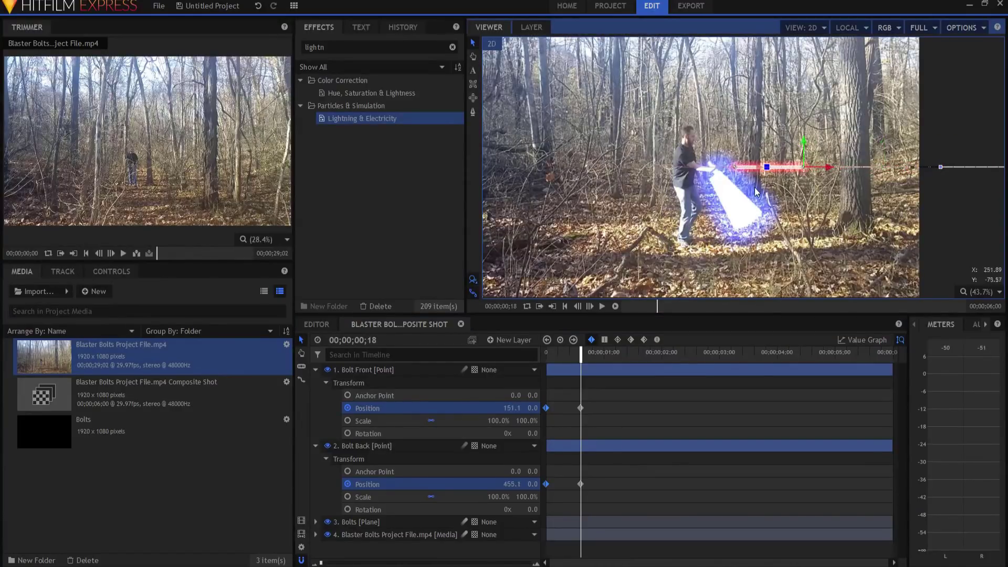
drag(733, 142, 733, 175)
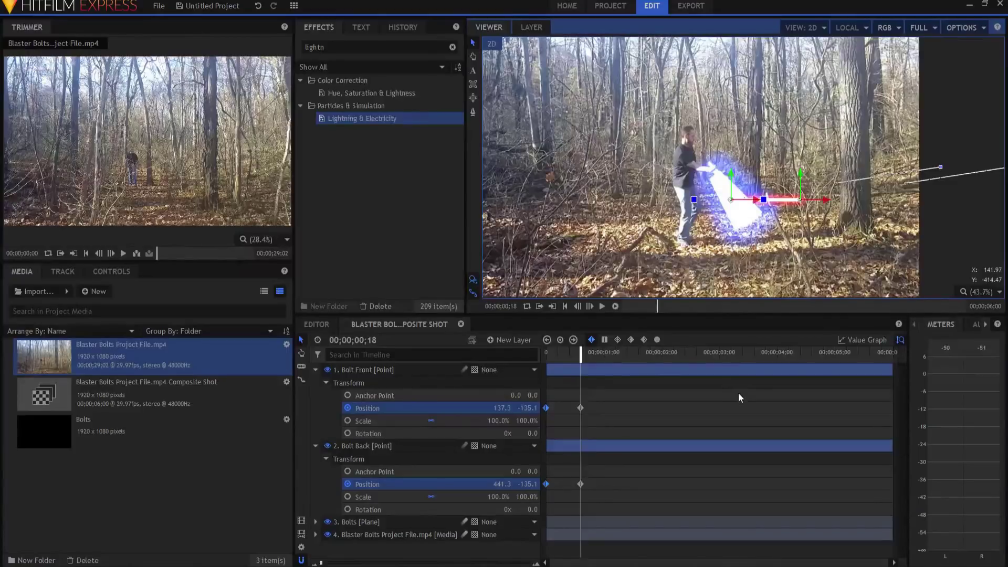
At frame 15, push both points off-screen with Y at -135.1, then play back
key(Left)
key(Left)
key(Left)
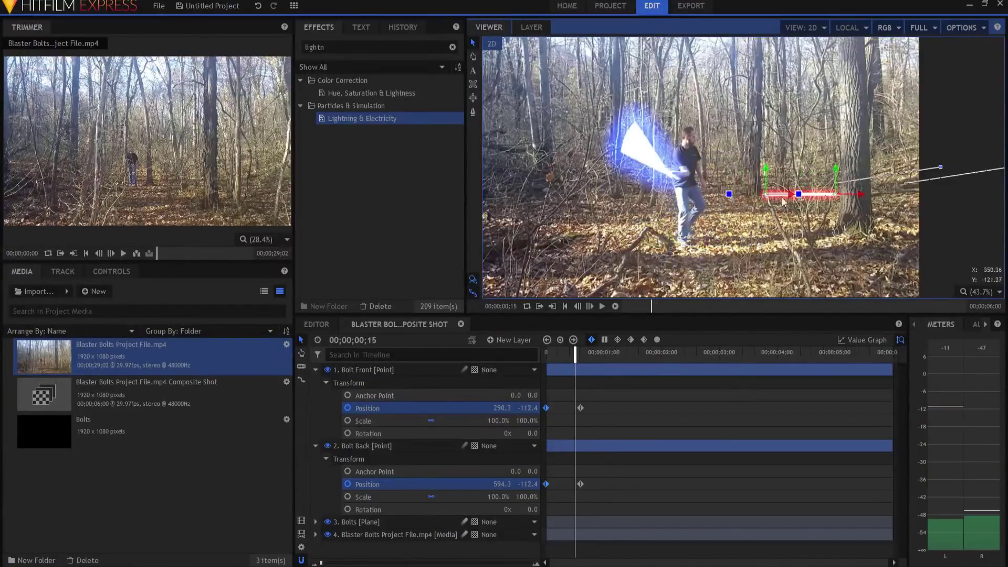
drag(866, 204, 960, 201)
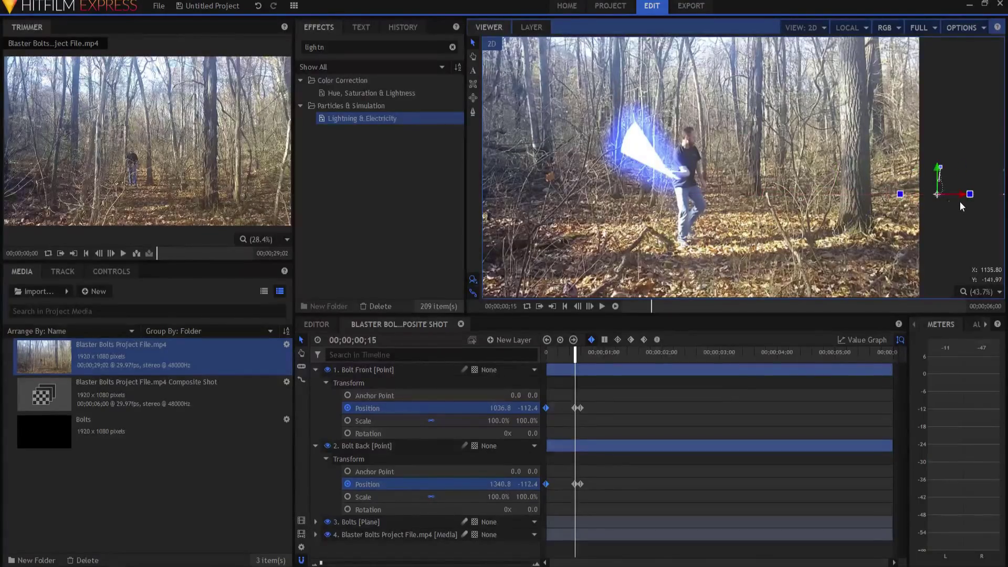
key(Right)
key(Right)
key(Right)
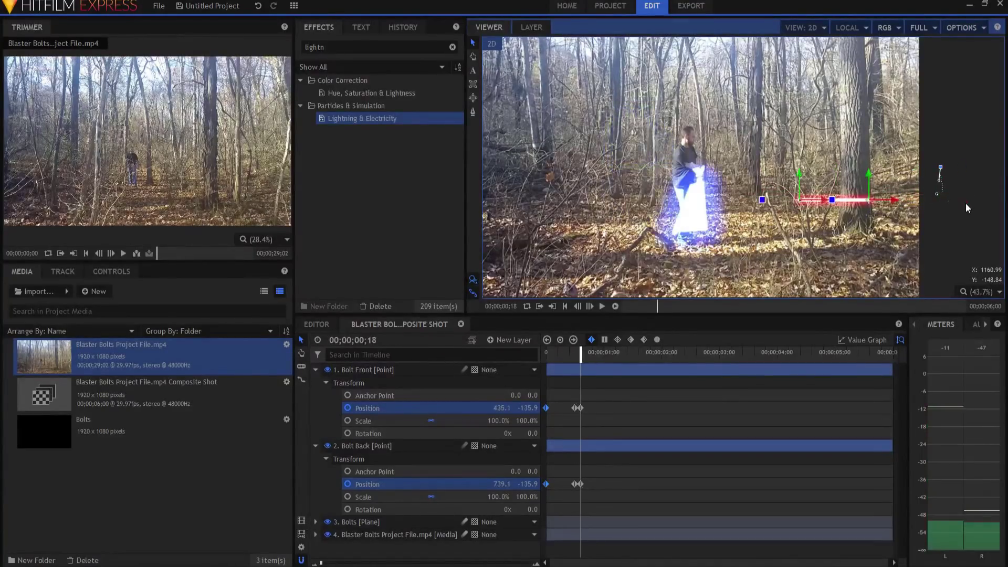
key(Left)
key(Left)
key(Left)
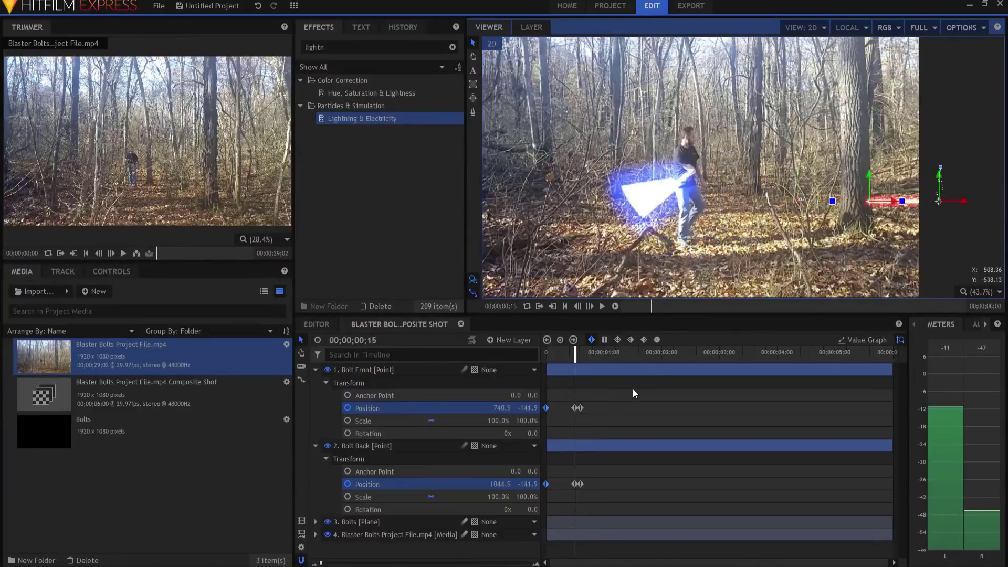
click(527, 410)
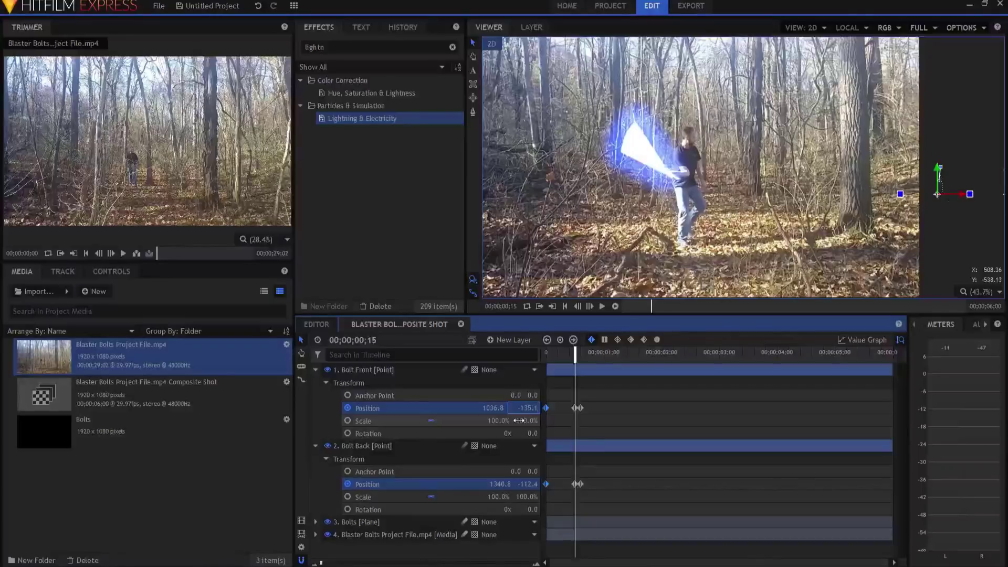
click(522, 484)
text(-)
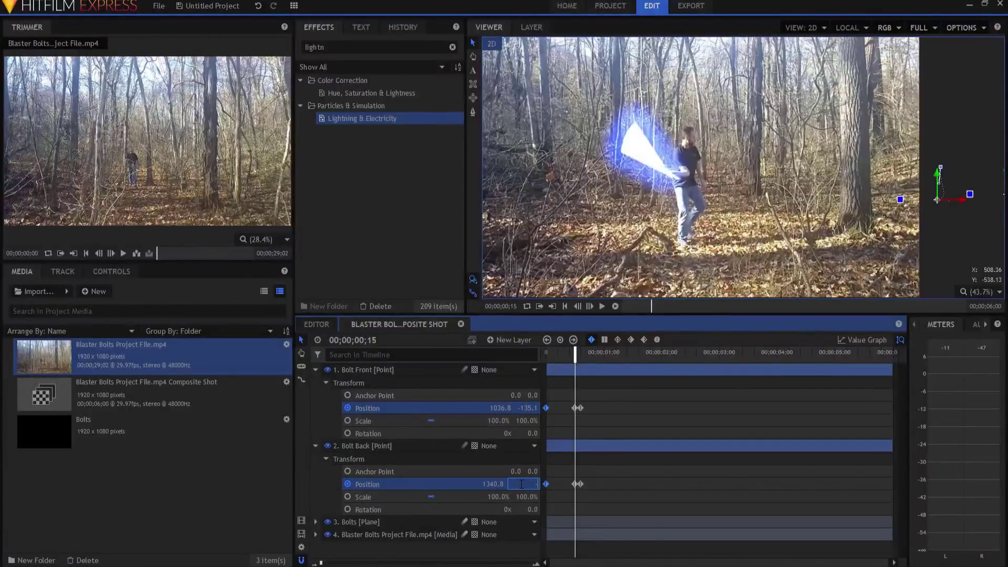
text(135.1)
key(Return)
key(space)
Select only Bolt Back's position and move the playhead to frame 19
click(547, 409)
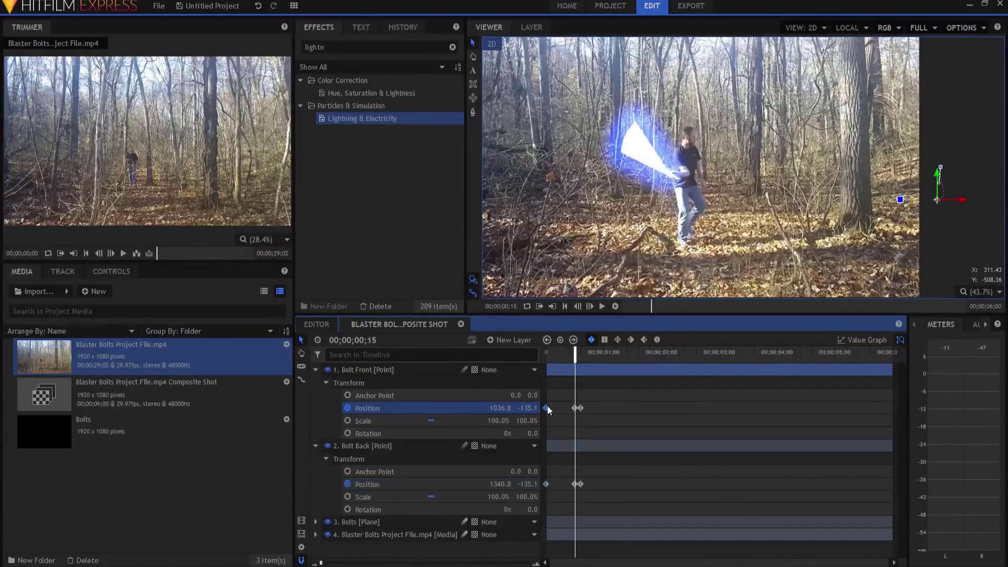
click(547, 484)
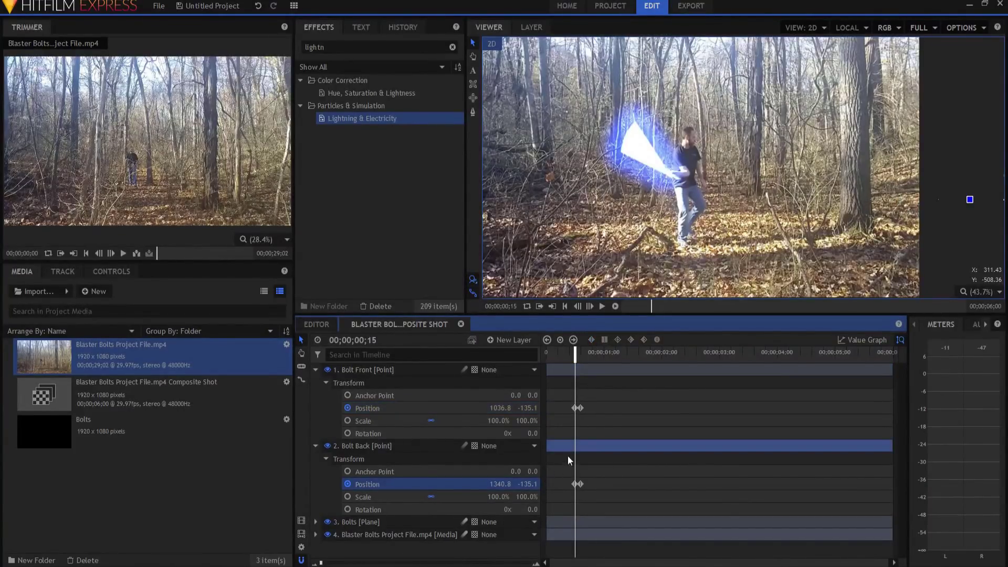
key(Right)
key(Right)
key(Right)
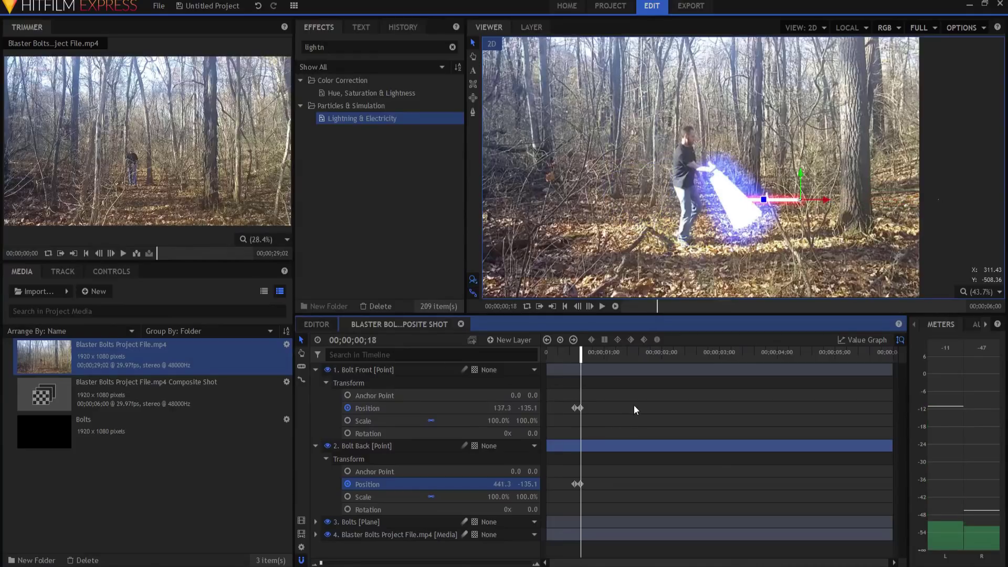
key(Right)
key(Left)
key(Right)
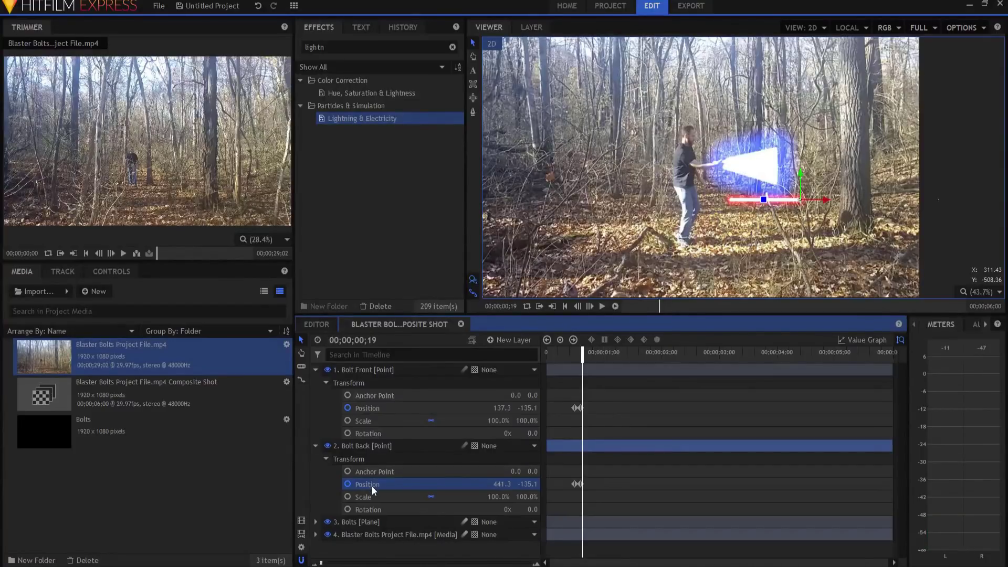
At frame 19, swing the back point upward and move the front point up-right
drag(805, 200, 814, 135)
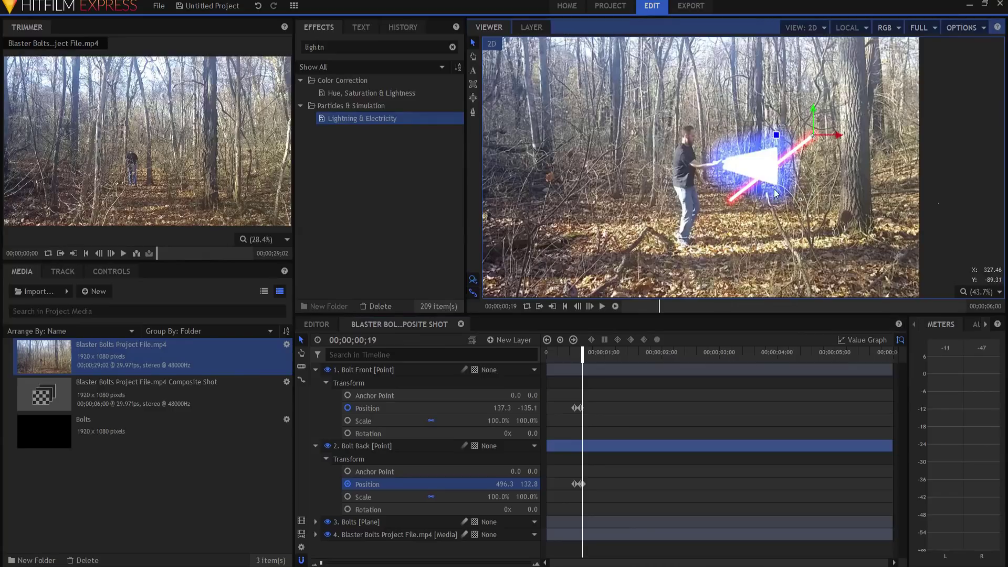
click(364, 409)
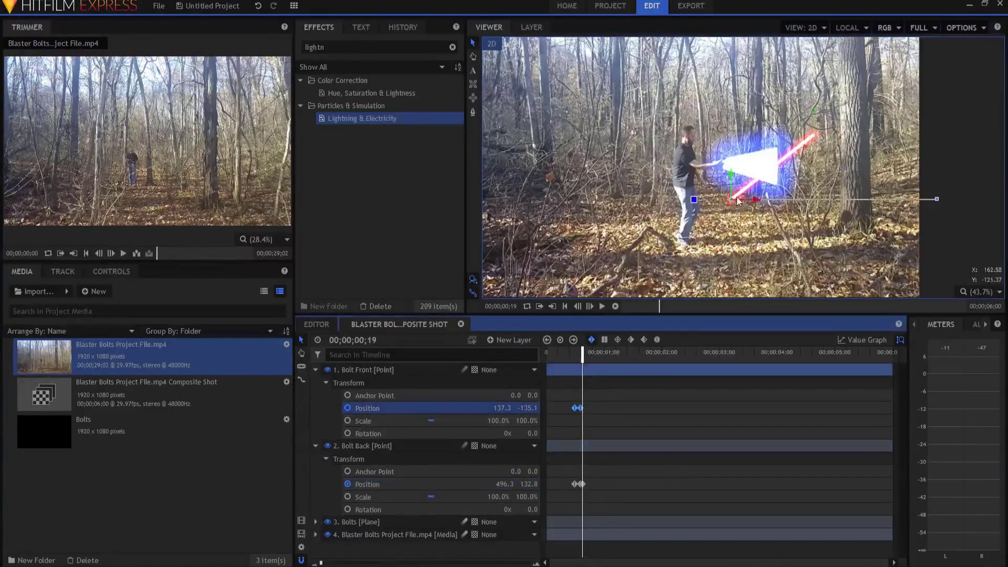
drag(730, 199, 761, 174)
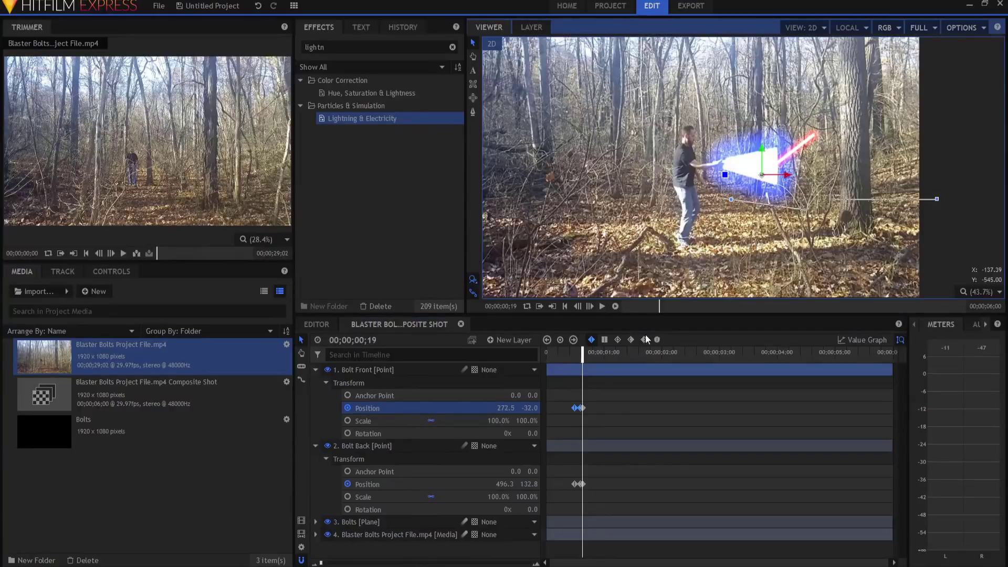
At a later frame, send both bolt points off-screen to the upper right
key(space)
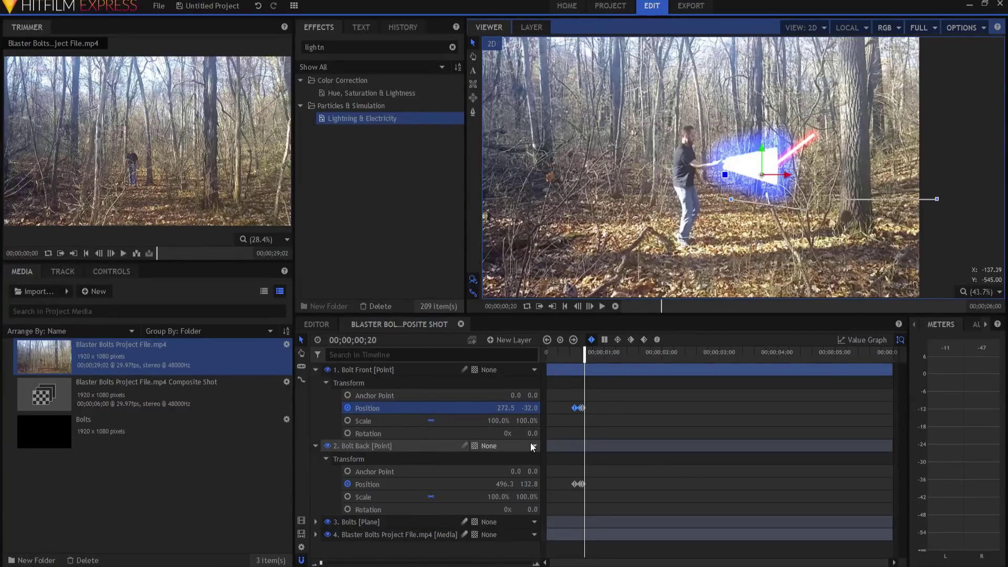
shift+click(370, 485)
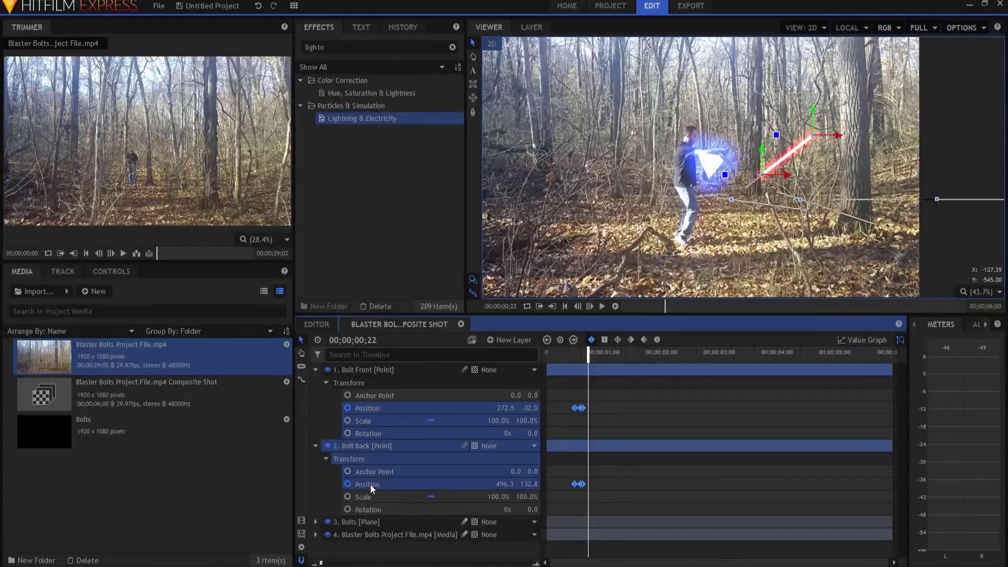
click(374, 407)
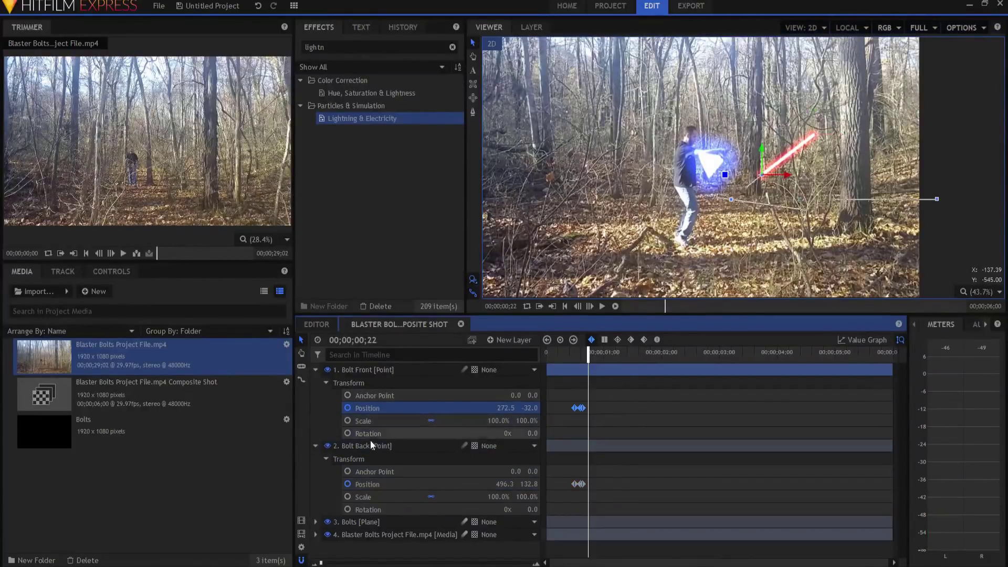
ctrl+click(373, 484)
drag(967, 146, 910, 206)
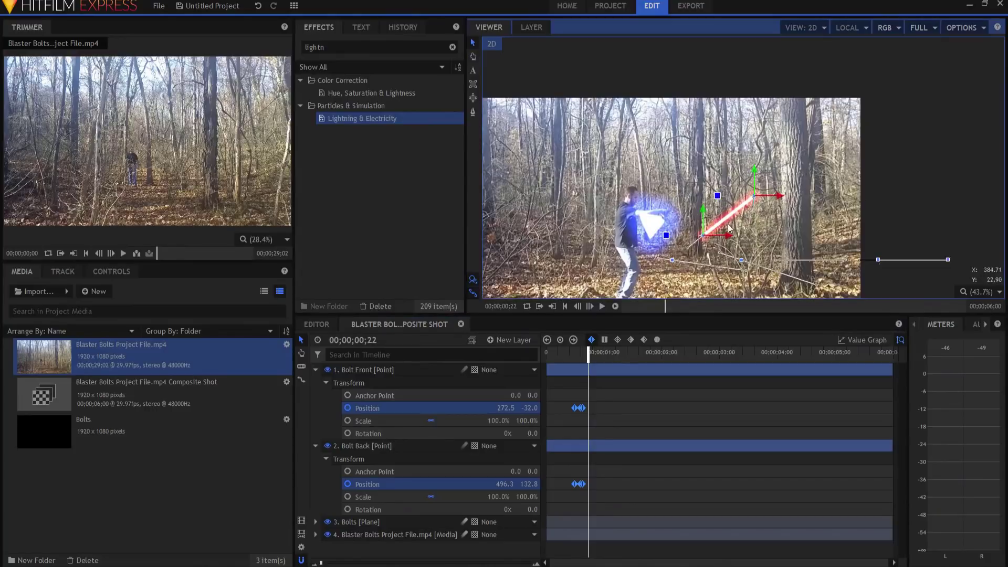
drag(710, 235, 870, 105)
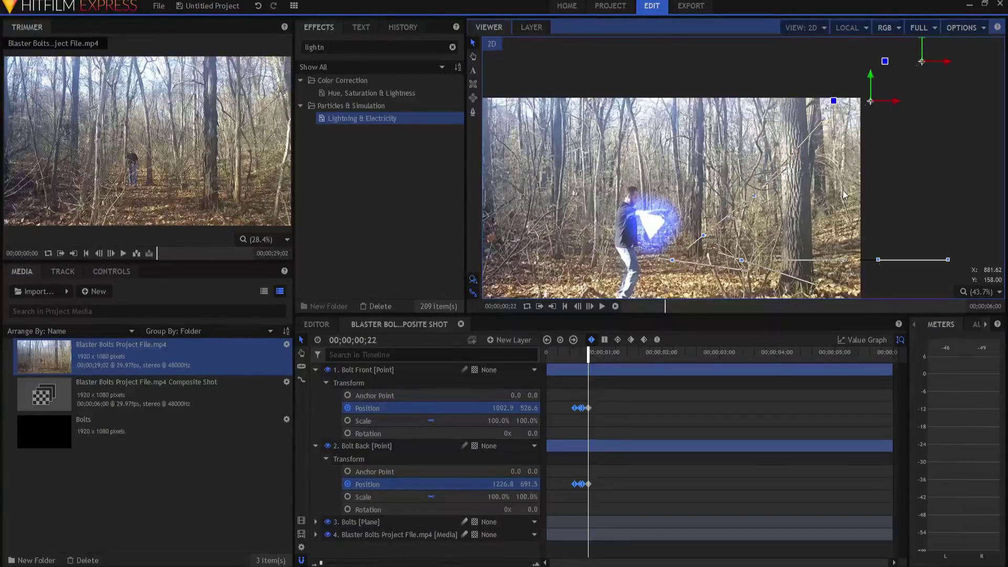
Around frames 16-17, reposition the bolt's tail point near the saber
key(Left)
key(Left)
key(Left)
key(Left)
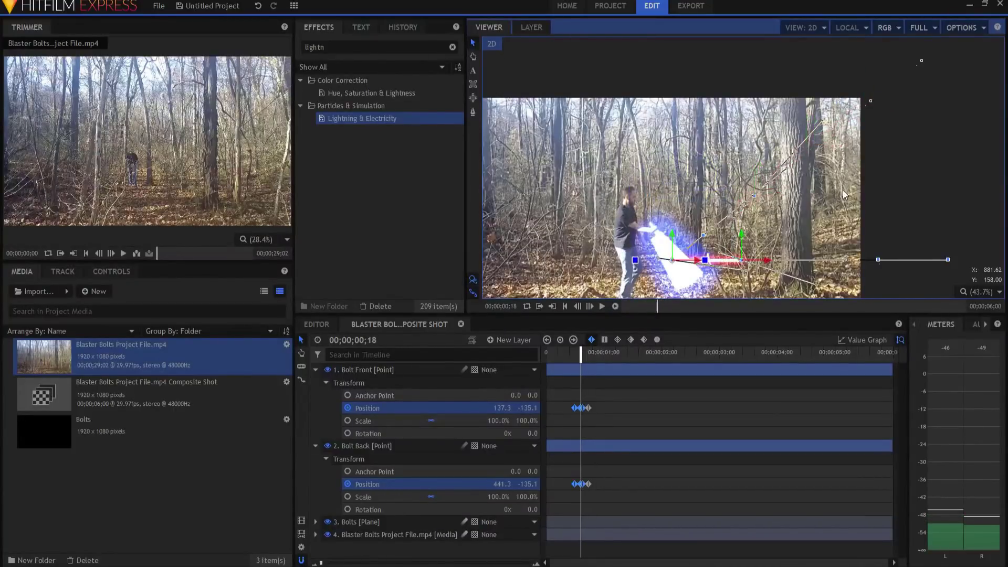
key(Left)
key(Left)
key(h)
drag(941, 192, 951, 134)
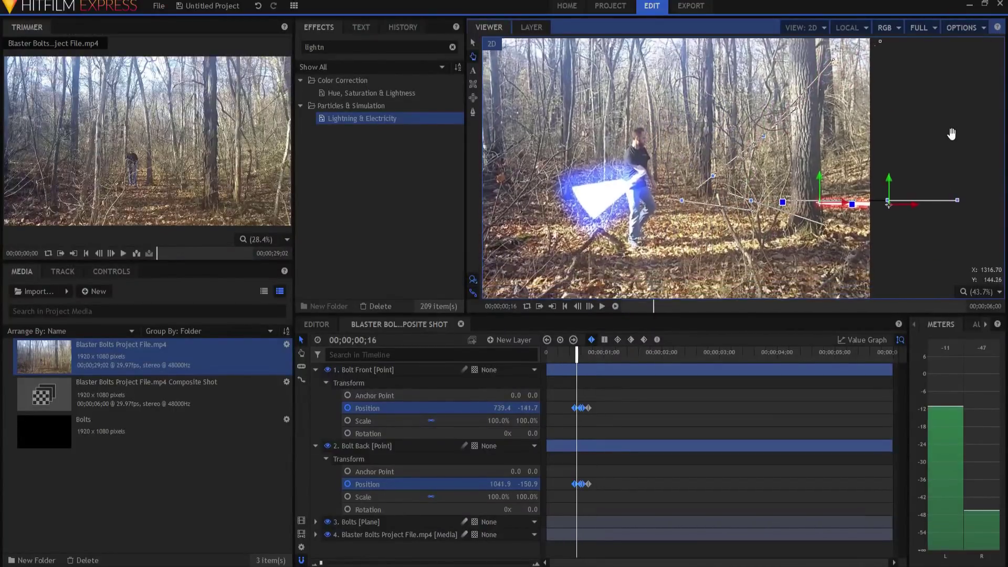
key(v)
key(Right)
key(Left)
key(Right)
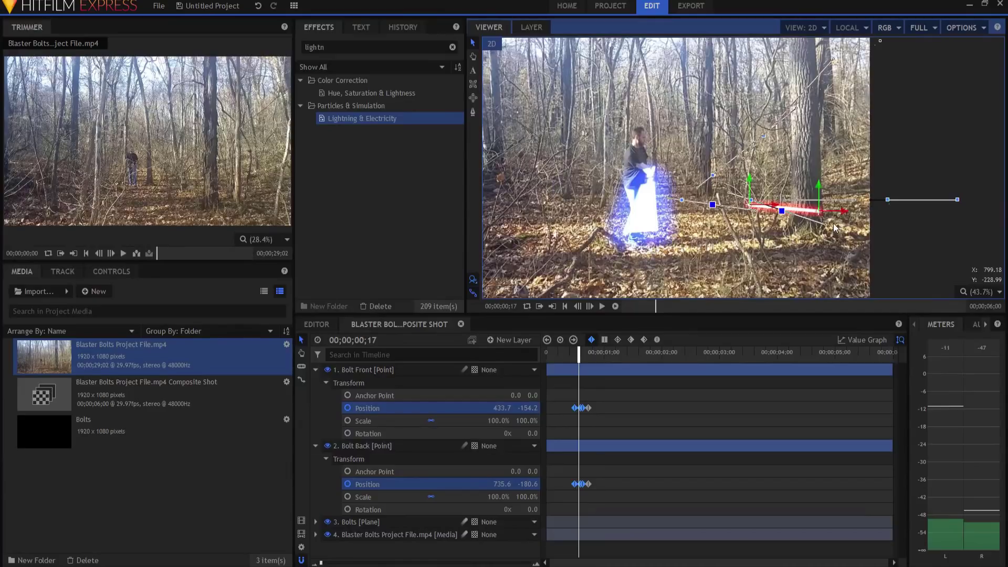
drag(827, 227, 836, 209)
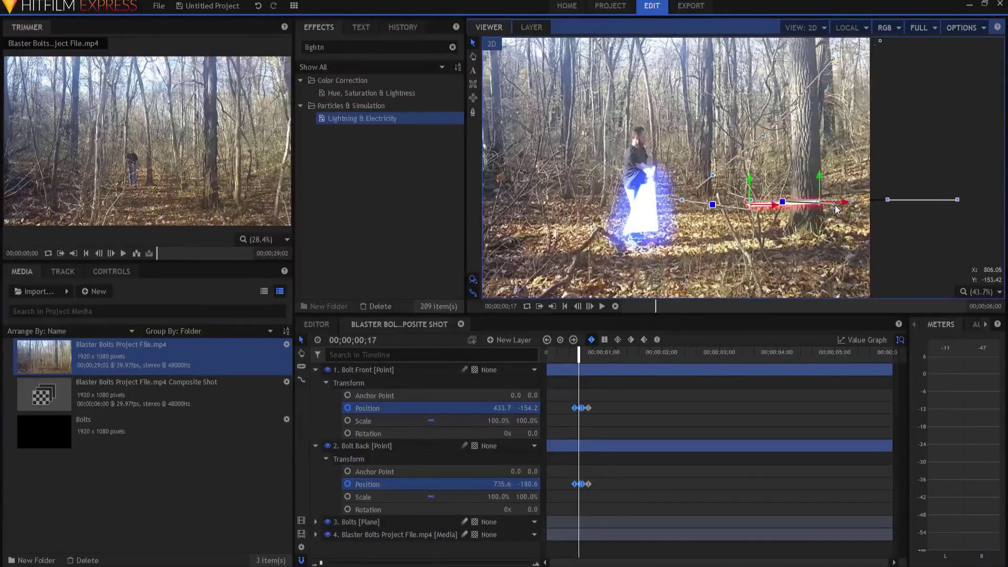
Adjust the bolt points across frames 17–22 so it glances upper right, then collapse Bolt Front
click(760, 207)
click(758, 202)
key(Right)
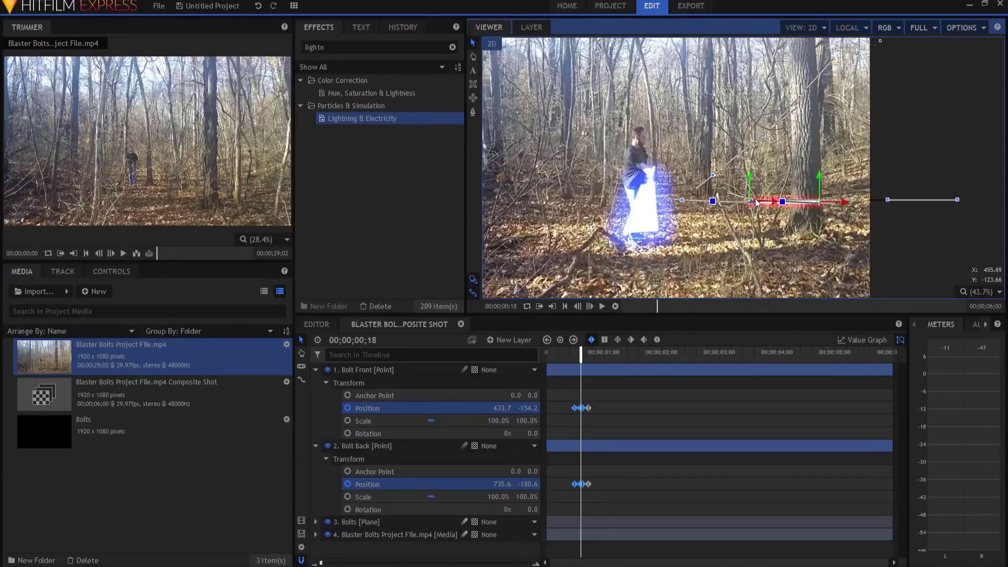
key(Right)
key(Right)
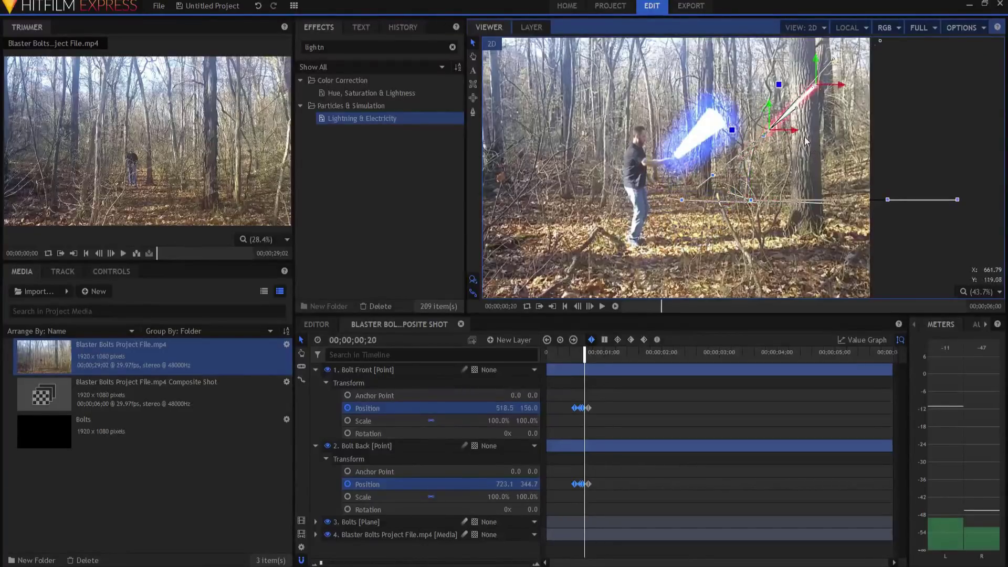
key(Left)
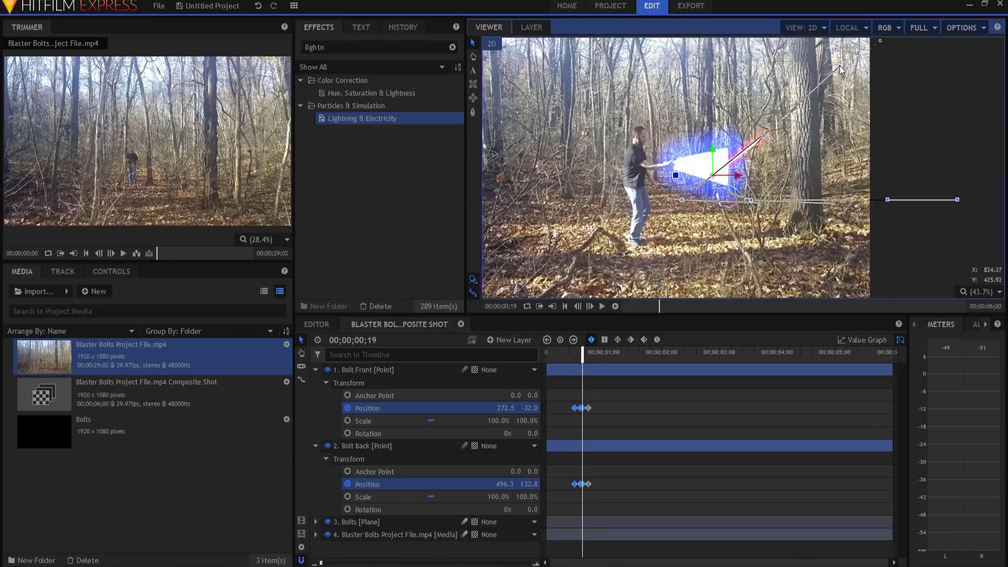
key(Right)
key(Right)
key(Right)
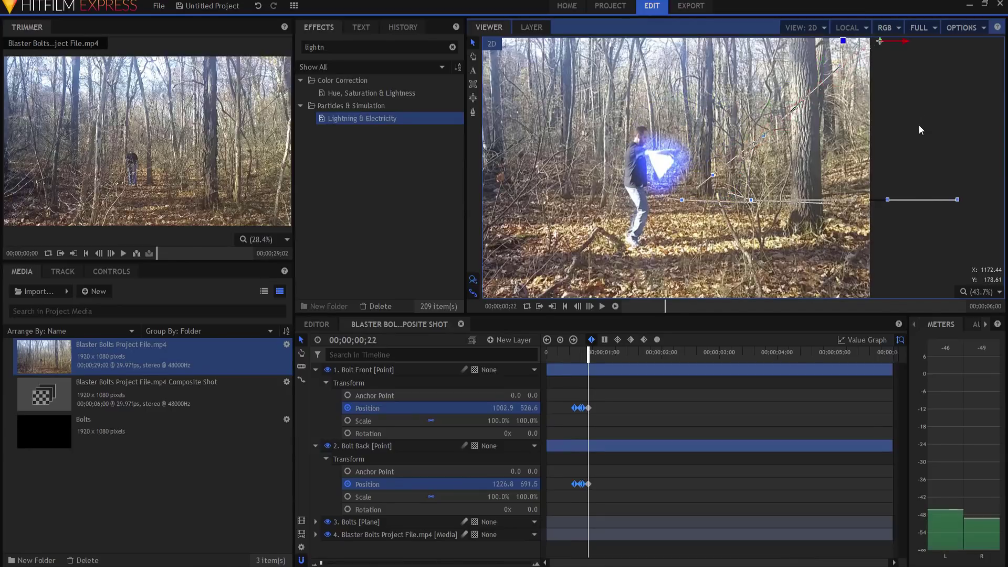
key(Left)
key(Left)
key(Left)
key(Left)
key(Left)
key(Left)
key(Left)
key(Left)
key(Left)
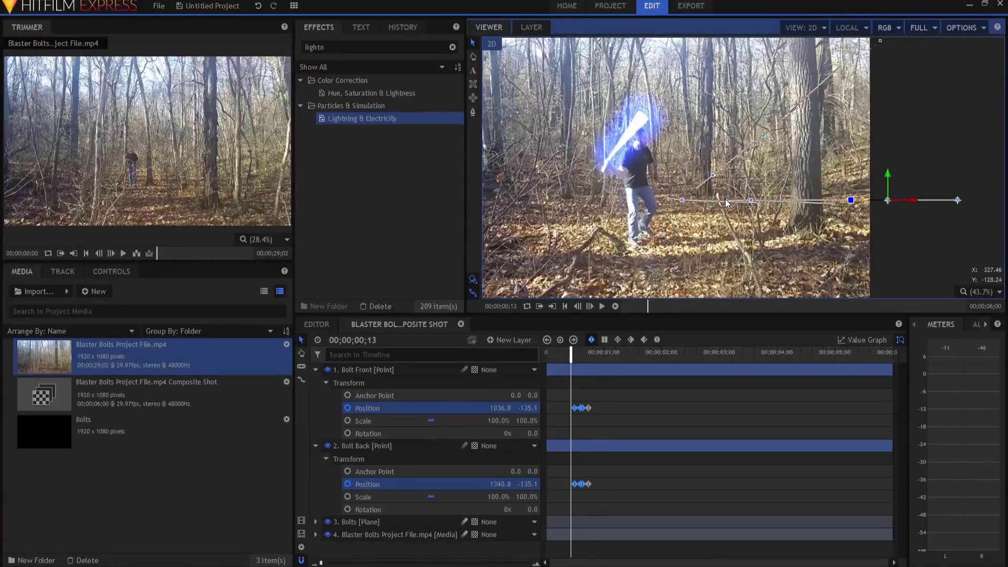
key(Right)
key(Right)
key(Right)
key(Right)
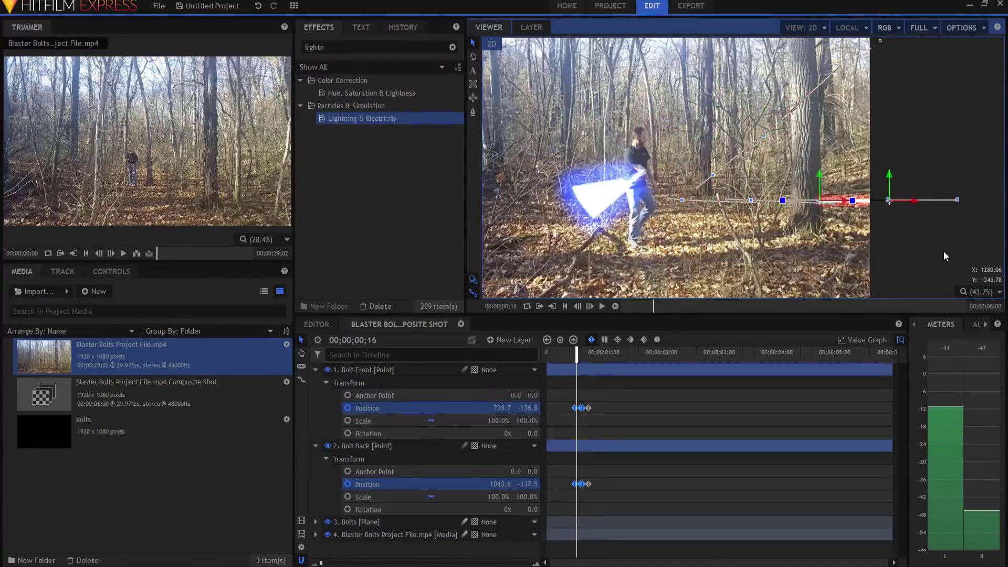
key(Right)
key(Right)
key(Right)
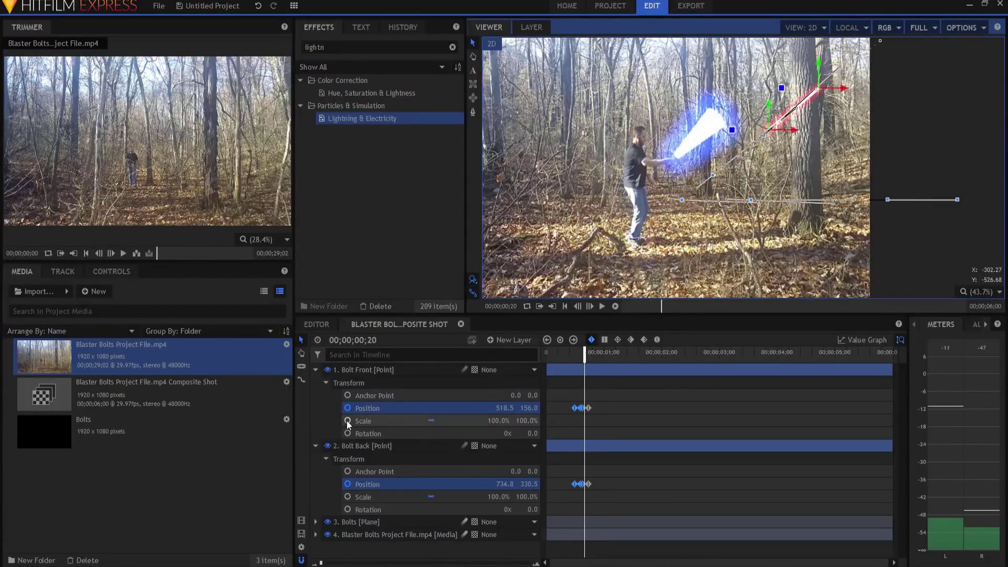
click(315, 369)
Collapse Bolt Back and preview the bolt's flight around frame 20
click(316, 382)
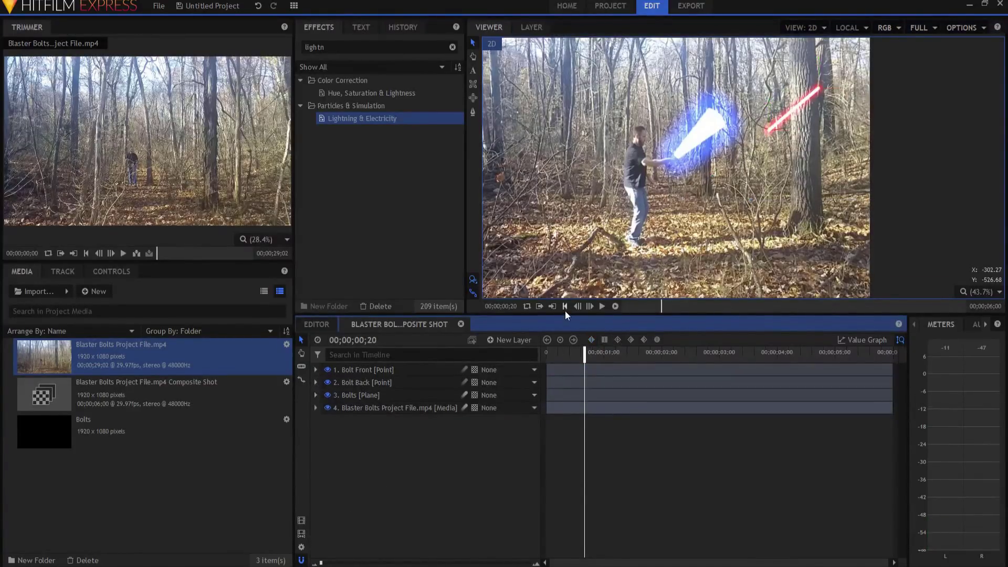
click(602, 306)
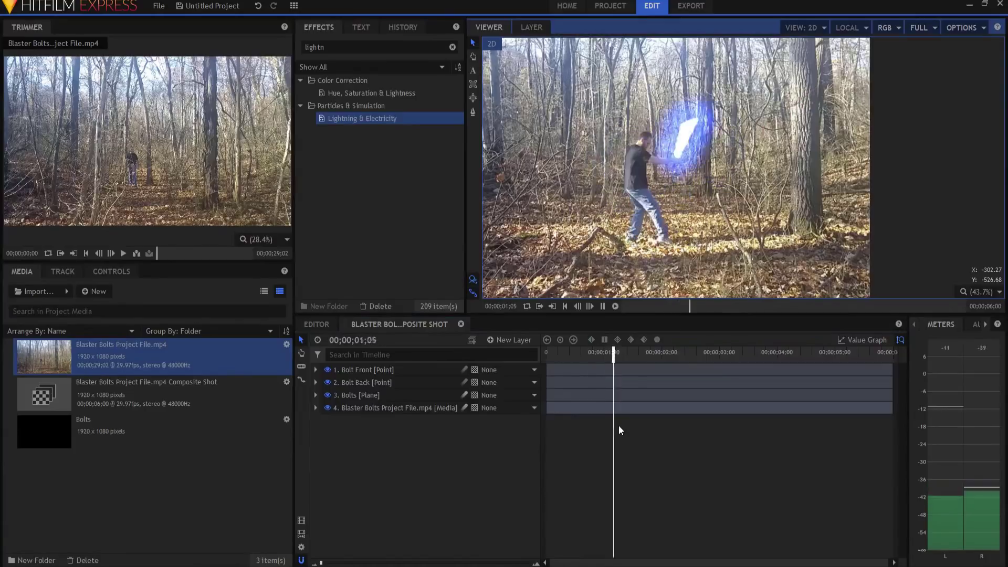
click(585, 317)
click(585, 352)
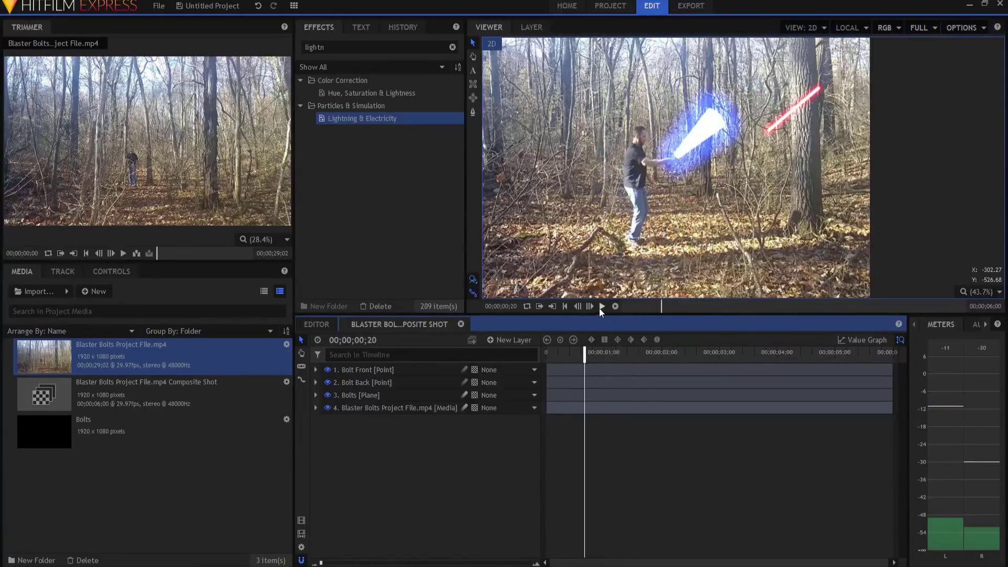
click(602, 306)
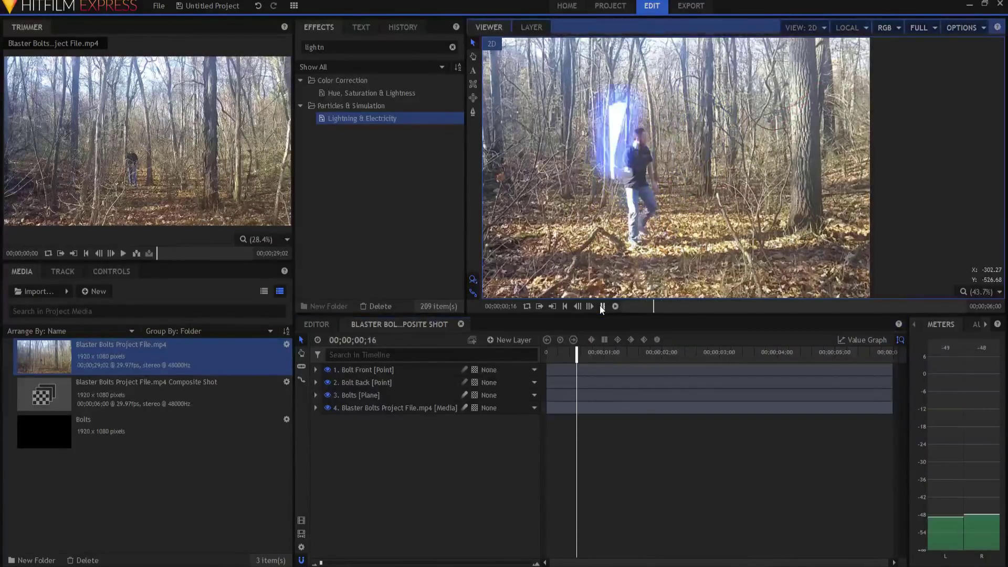
drag(609, 353, 584, 366)
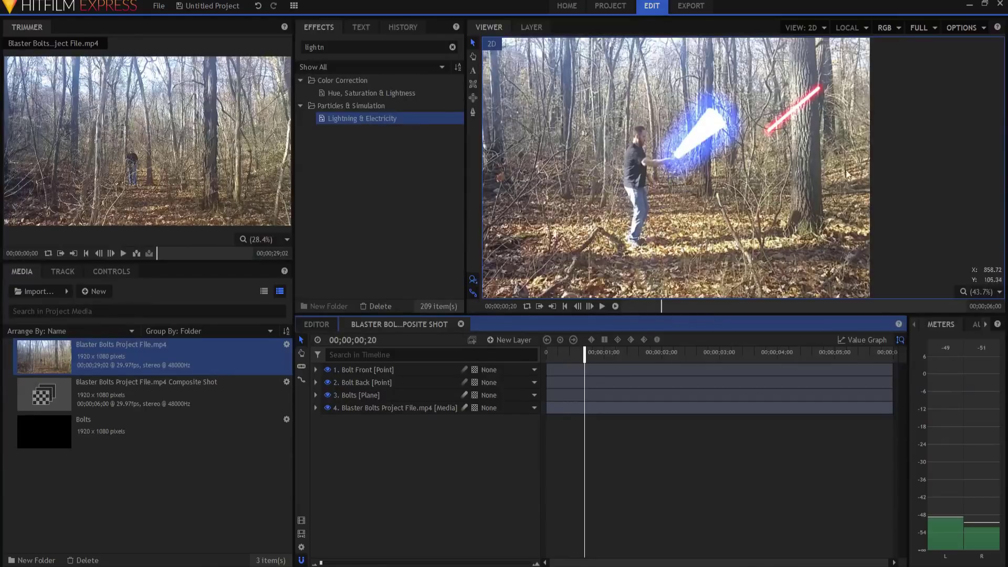
Expand the Bolts layer, collapse its Lightning & Electricity settings, and step back to frame 17
click(347, 395)
click(315, 395)
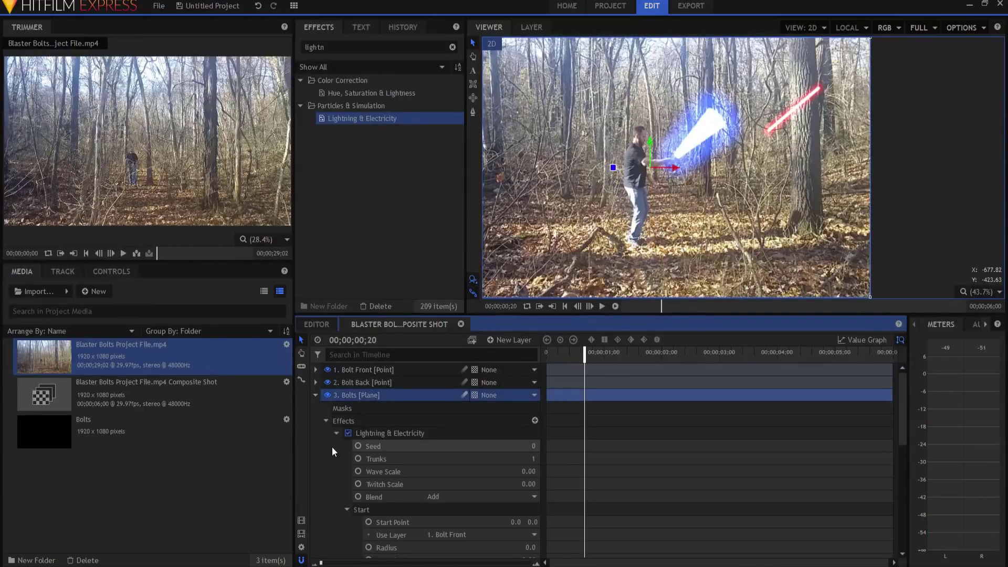
click(337, 433)
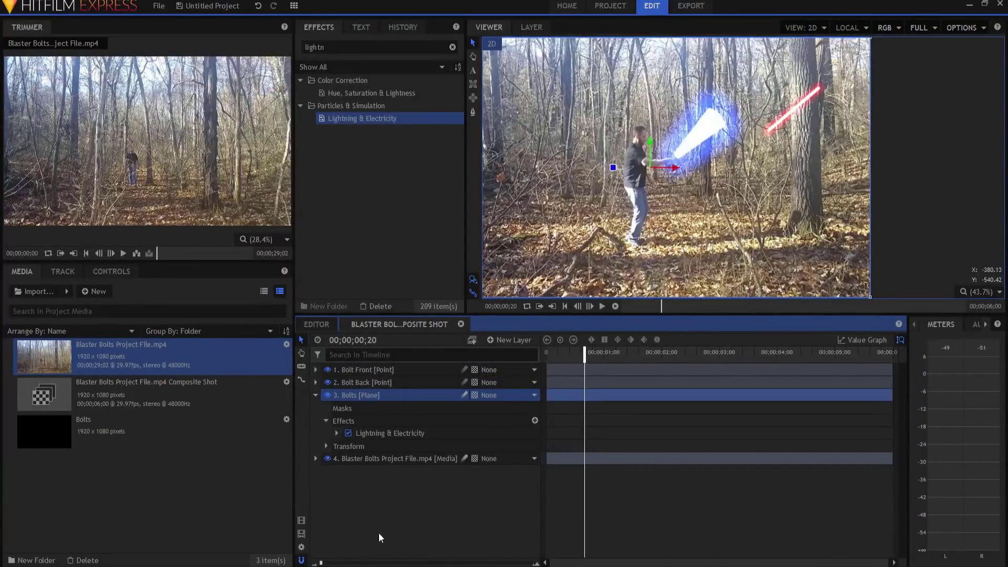
click(386, 508)
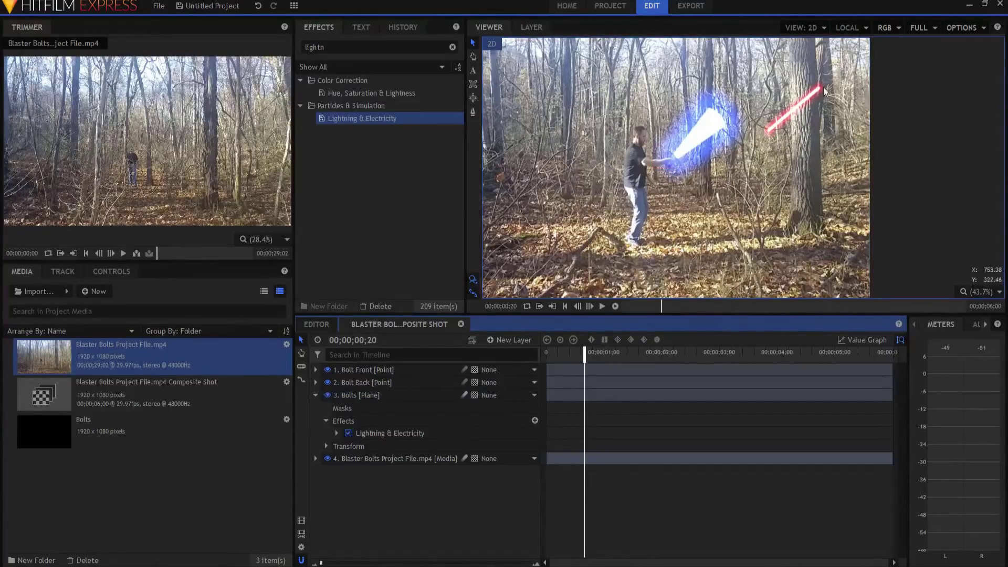
key(Left)
key(Left)
key(Left)
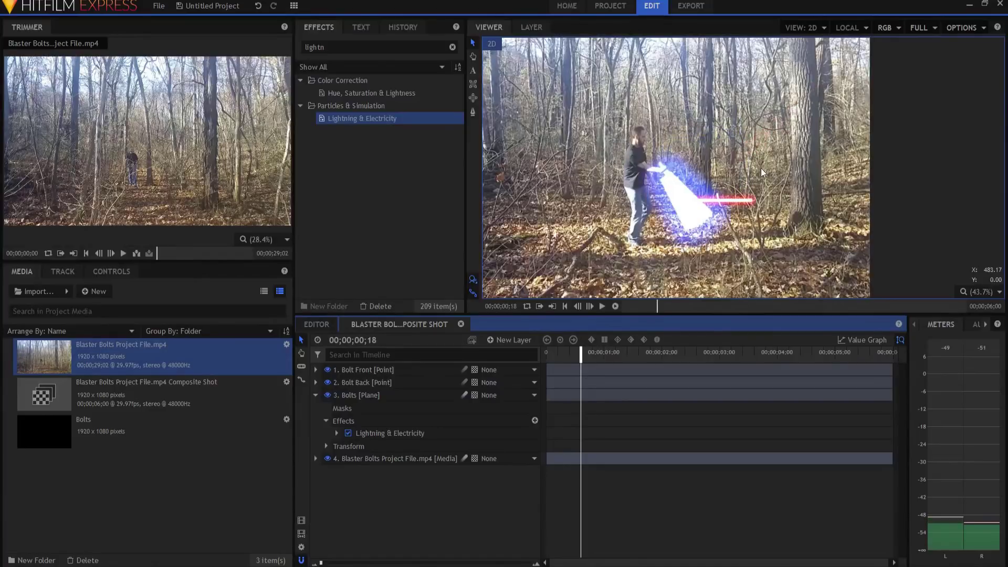
click(349, 47)
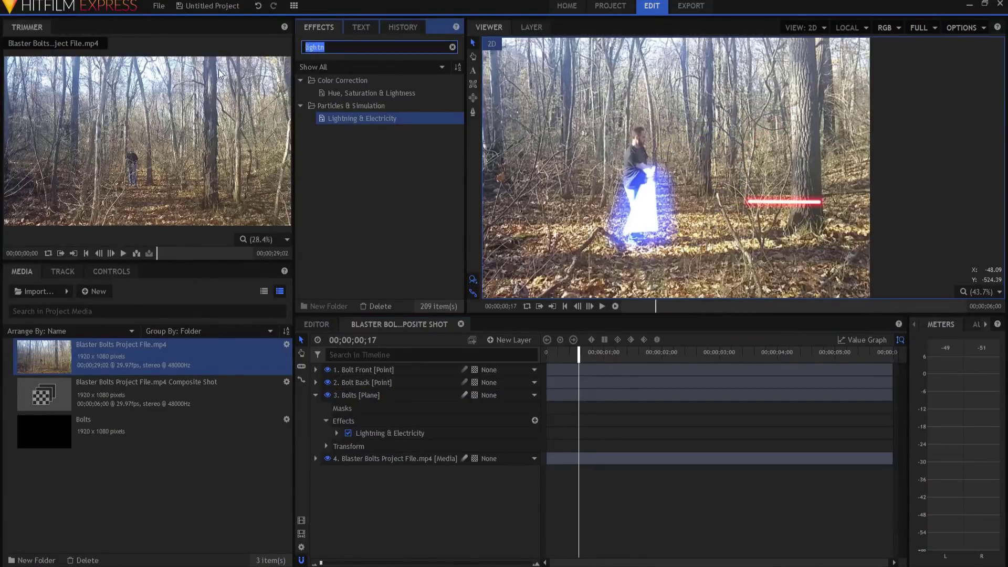
Apply Lightsword (2-Point Auto) to the Bolts layer with its hilt anchored to Bolt Front
text(light sw)
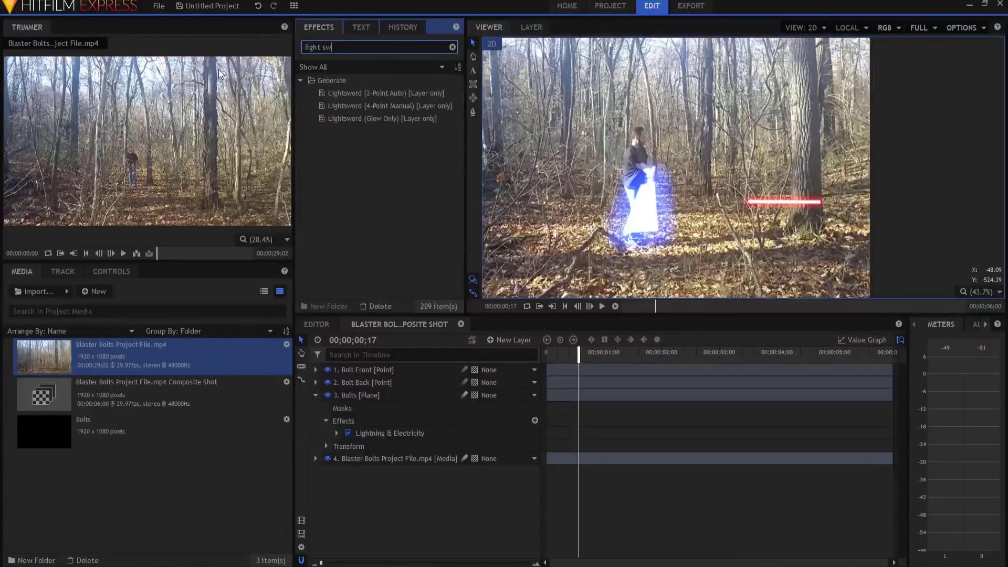
drag(354, 93, 336, 447)
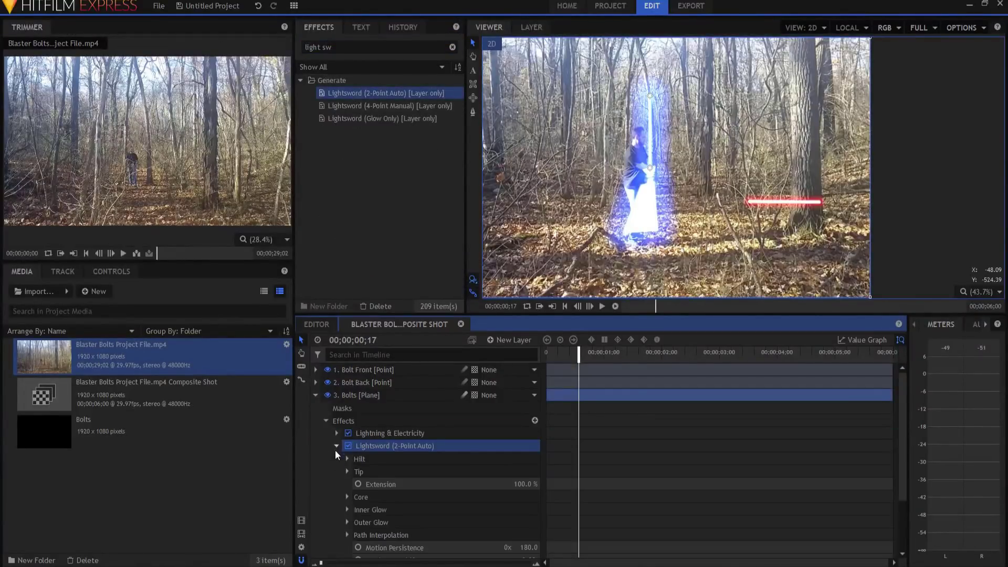
click(347, 459)
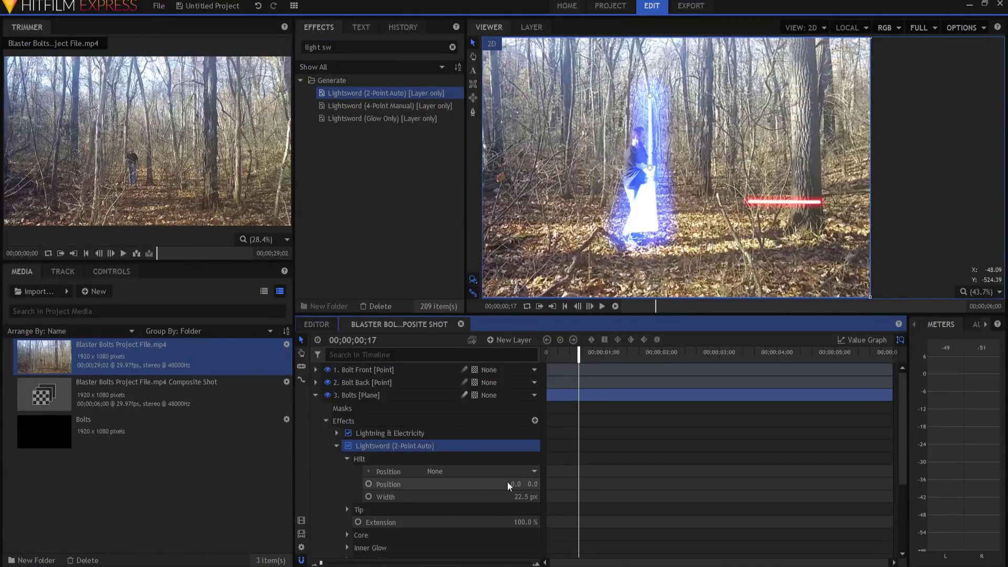
click(468, 472)
click(462, 495)
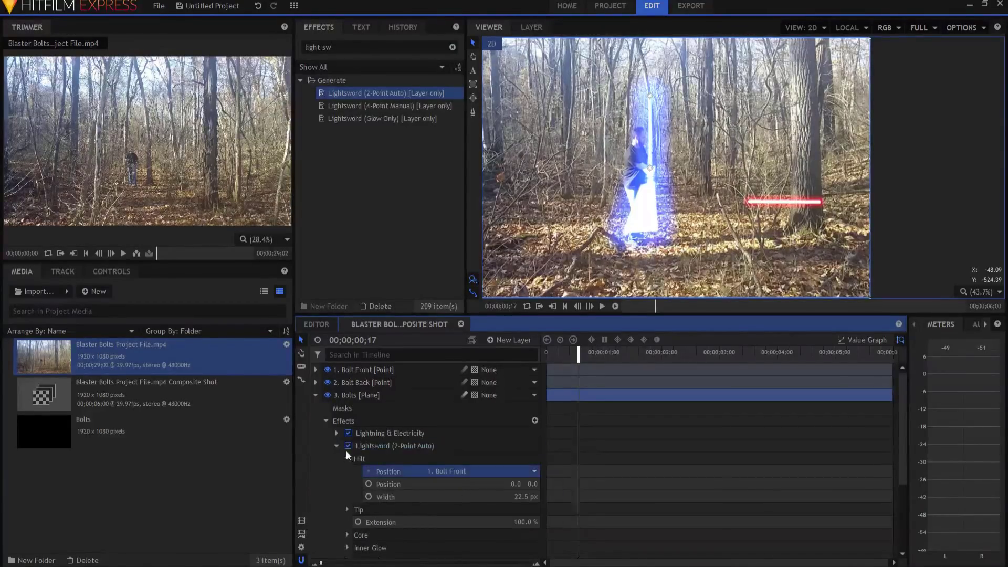
click(347, 459)
Anchor the Lightsword tip to Bolt Back with Y 0, and switch off Lightning & Electricity
click(347, 471)
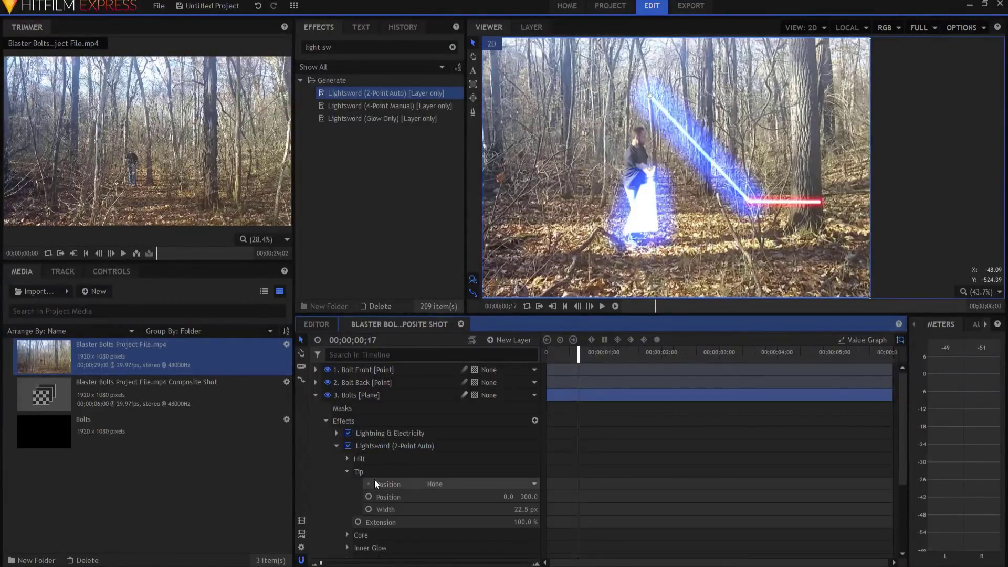
click(464, 482)
click(464, 518)
click(528, 497)
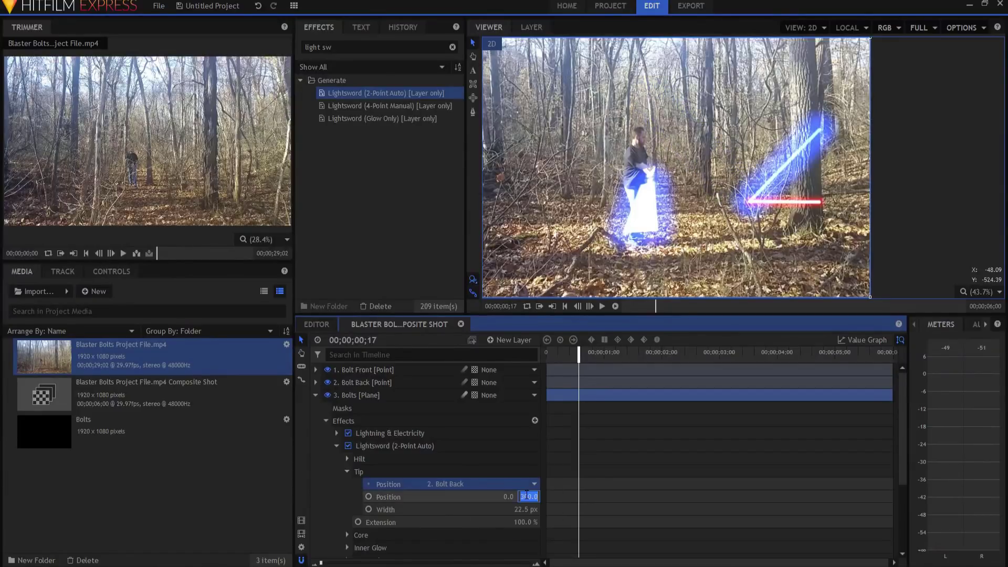
text(0)
key(Return)
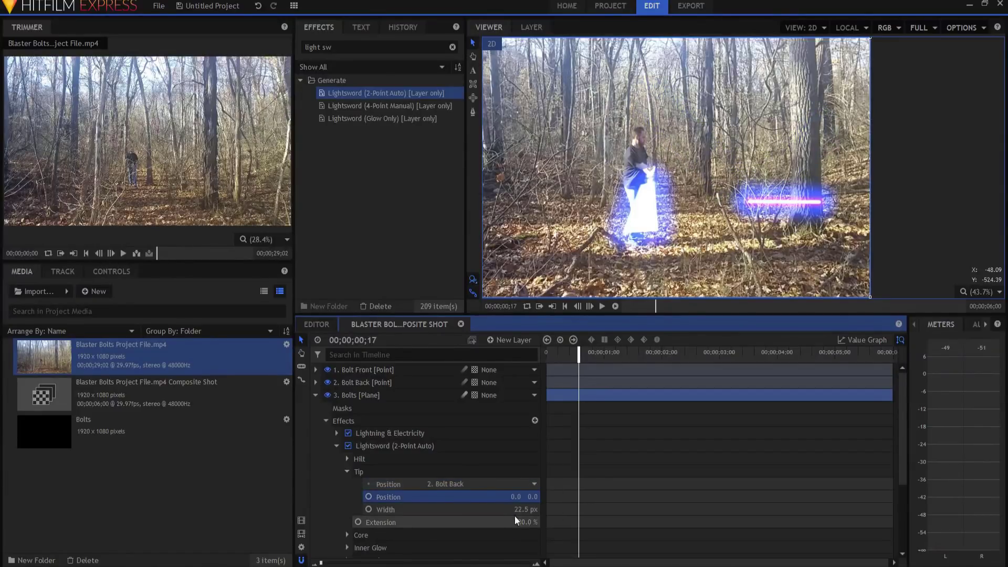
click(348, 433)
Set the Lightsword inner glow colour to red
scroll(438, 459, down, 3)
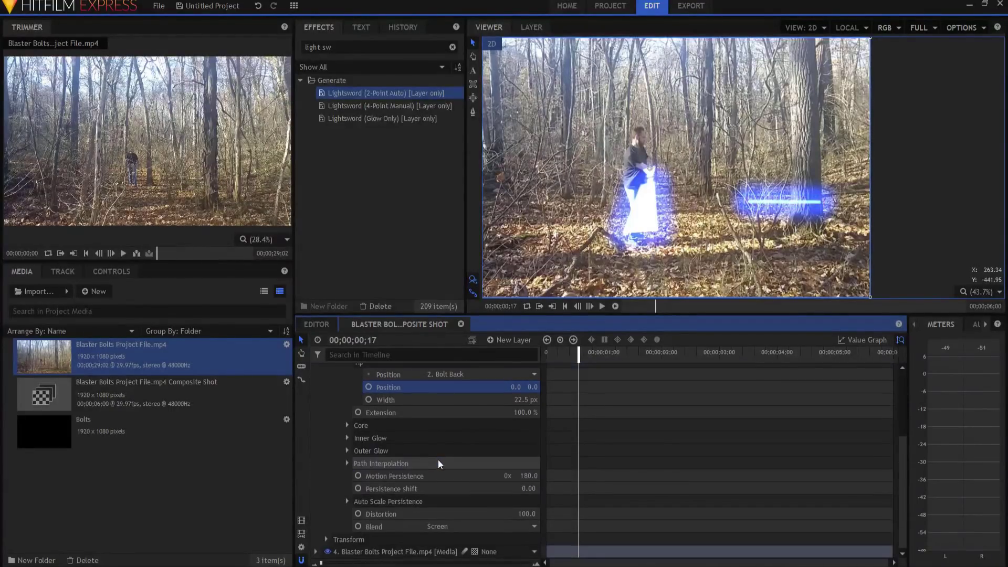
click(347, 438)
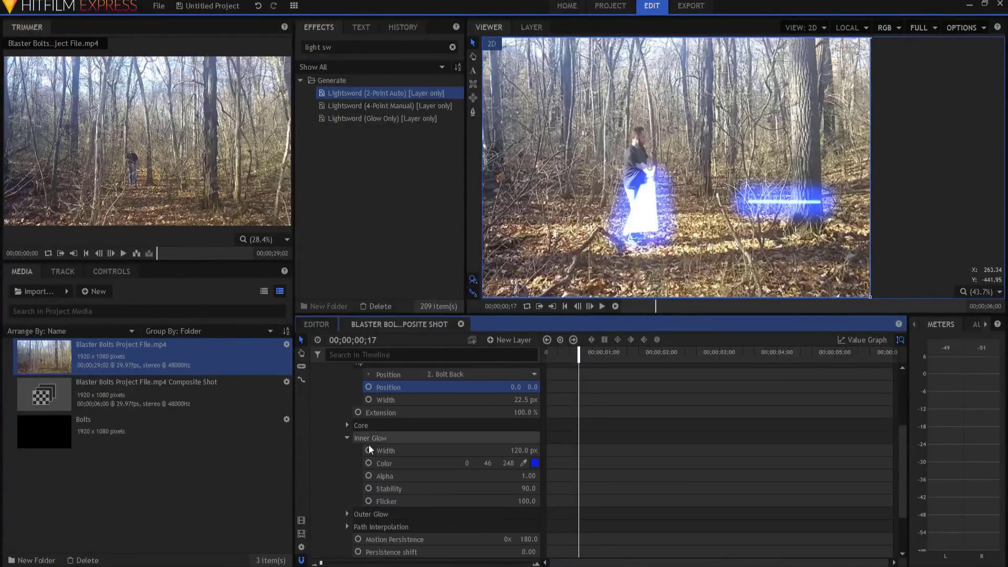
click(535, 463)
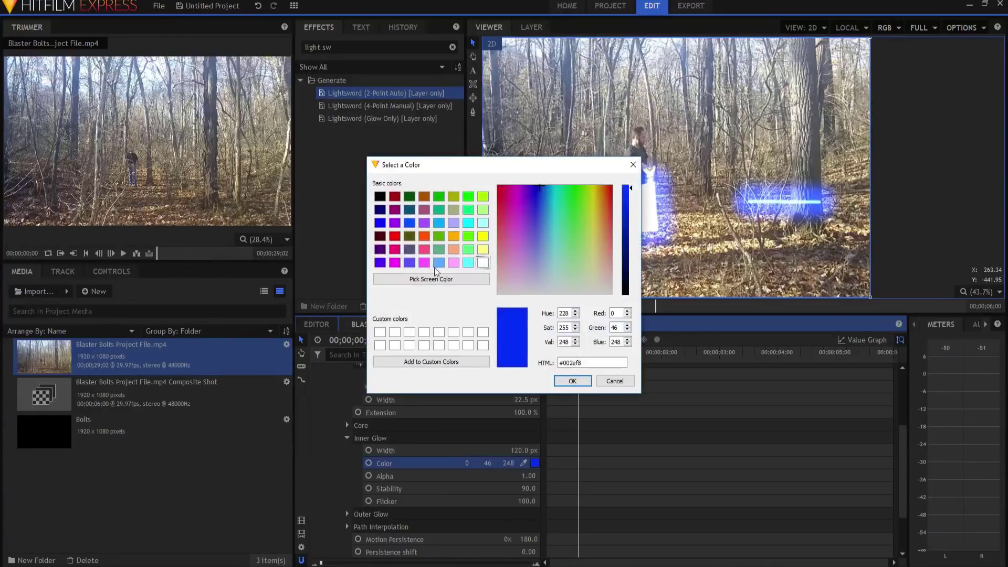
click(395, 235)
click(573, 380)
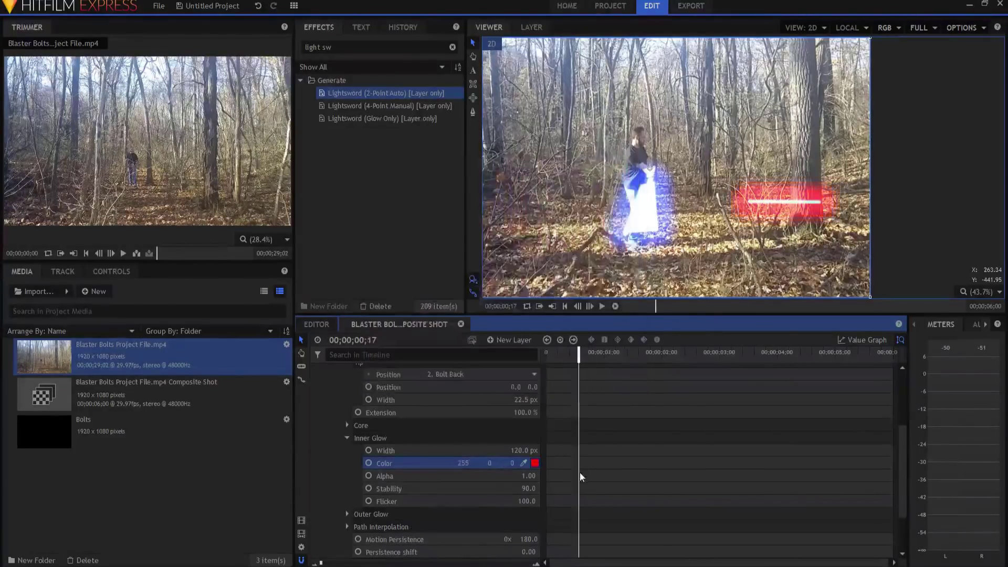
Set the inner glow width to 20 px and change its Stability value
click(528, 450)
text(20)
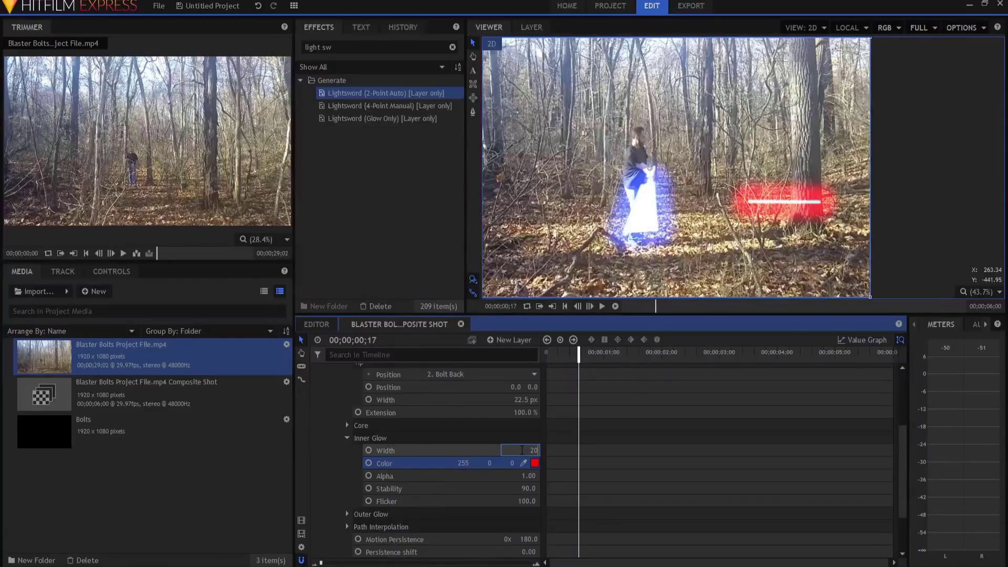
key(Return)
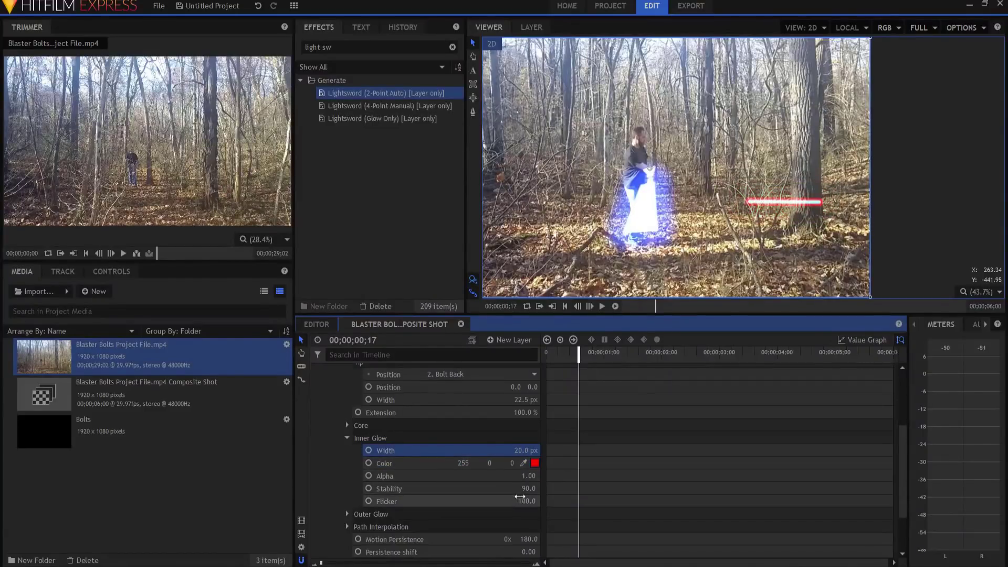
click(523, 489)
text(49)
key(Return)
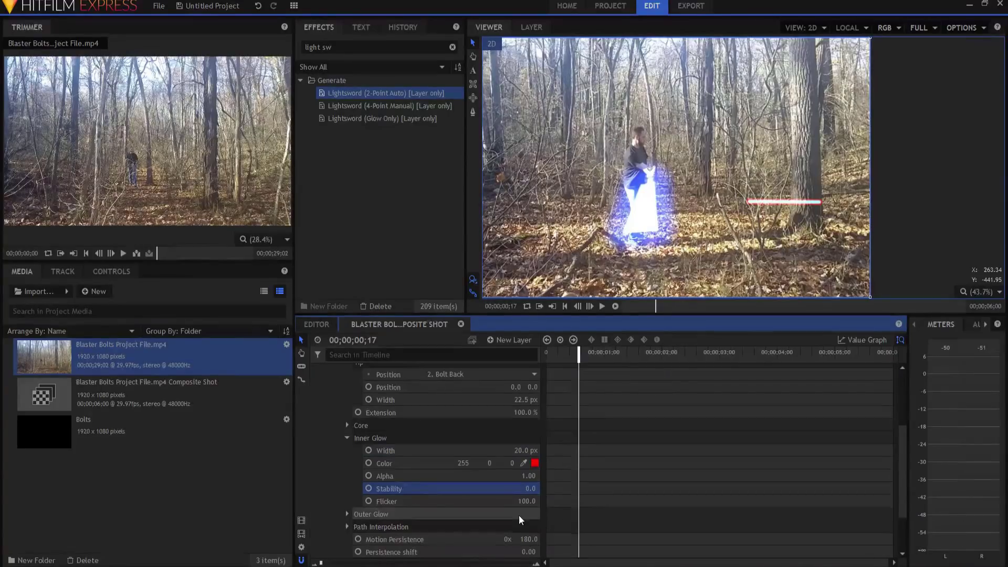
scroll(358, 481, down, 2)
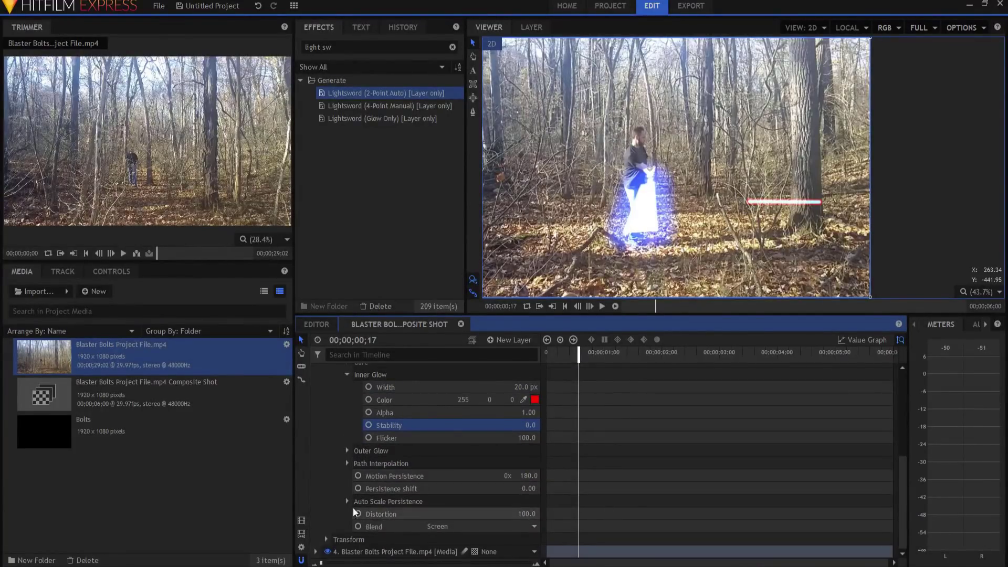
scroll(433, 455, up, 3)
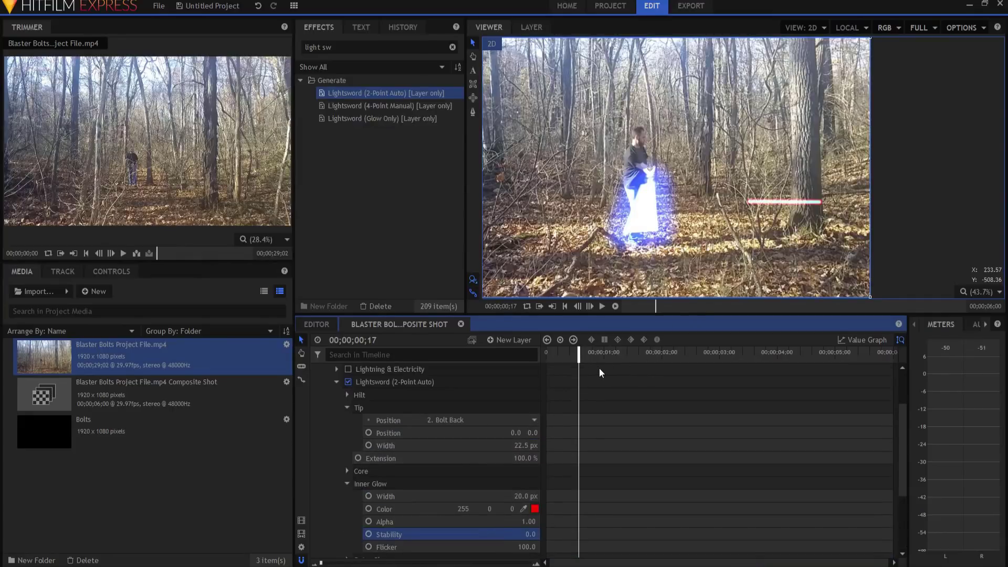
Play and step frame by frame around the impact, landing on frame 20's deflection
key(space)
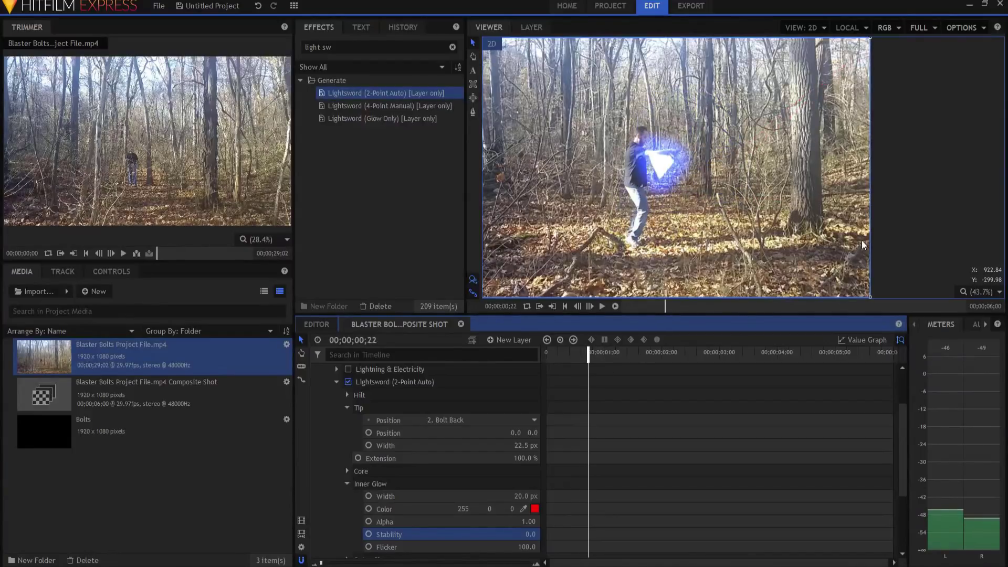
key(Left)
key(Left)
key(Left)
key(Left)
key(Left)
key(Left)
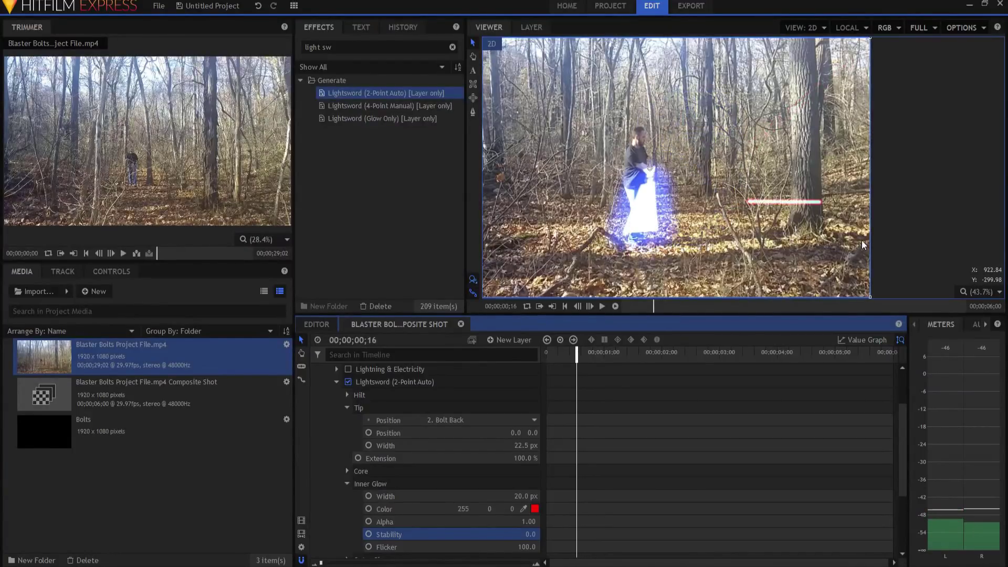
key(Right)
key(Left)
key(Left)
key(Right)
key(Right)
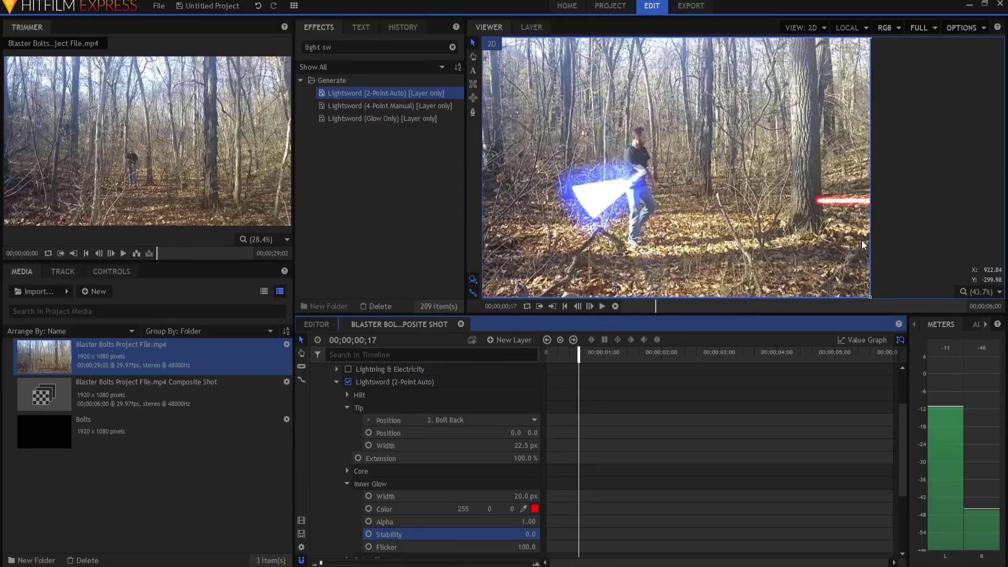
key(Right)
key(Right)
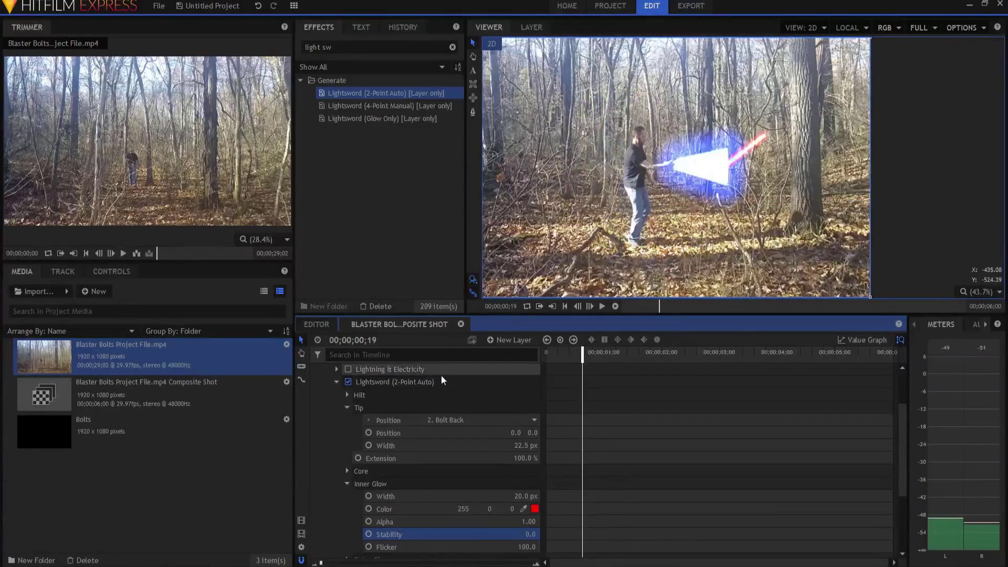
key(Right)
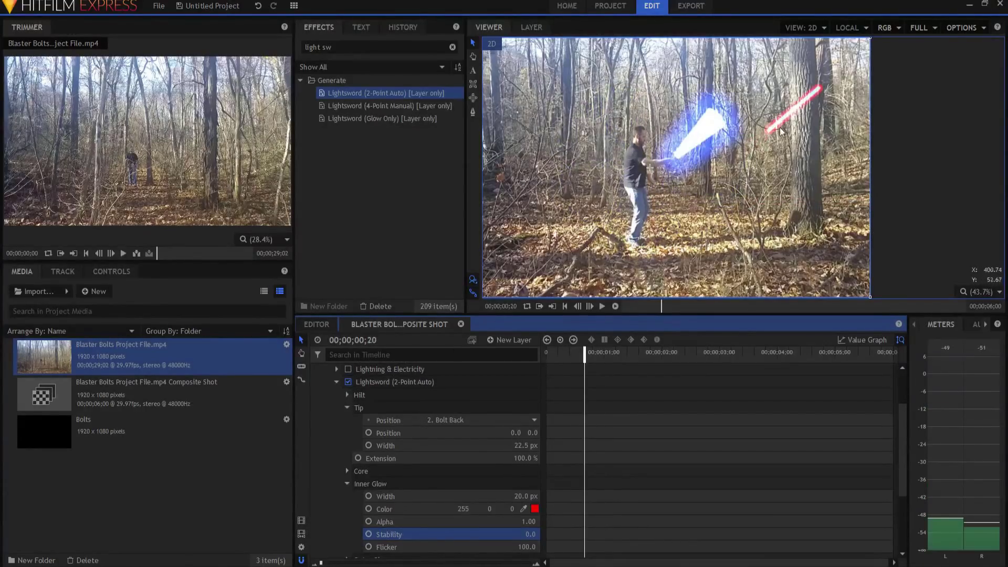
Toggle Lightning & Electricity and Lightsword to compare, leaving only Lightsword enabled
click(349, 370)
click(349, 380)
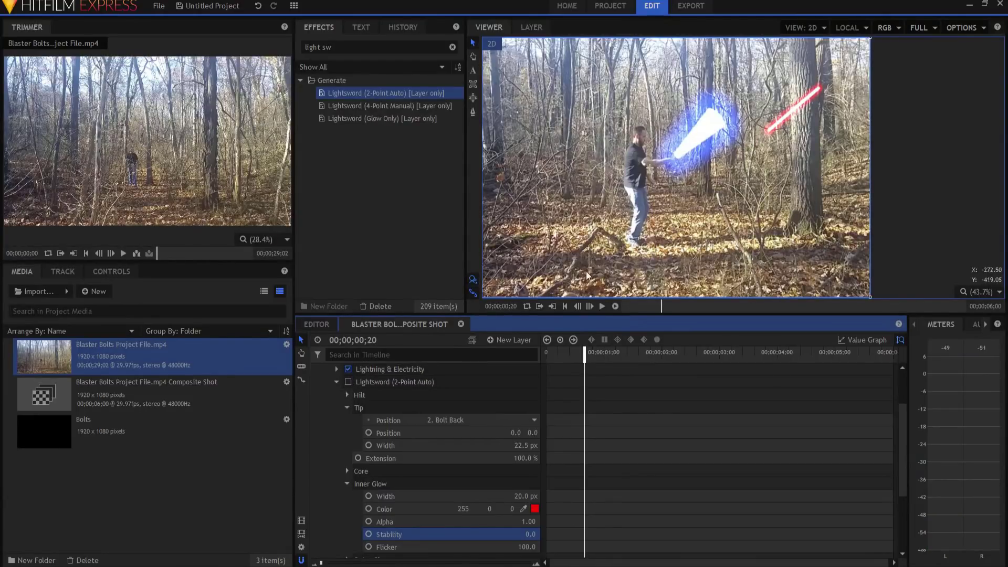
click(348, 381)
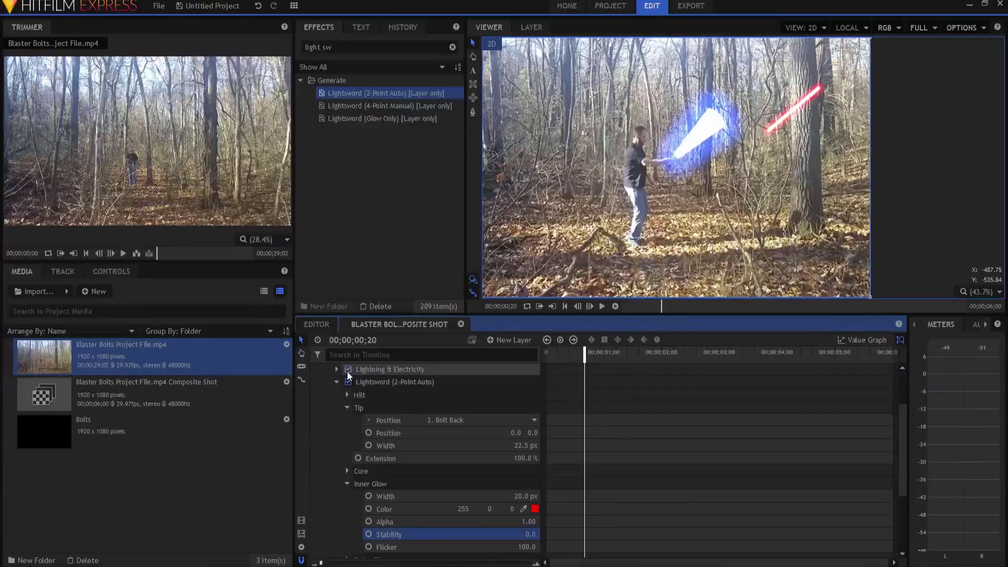
click(348, 369)
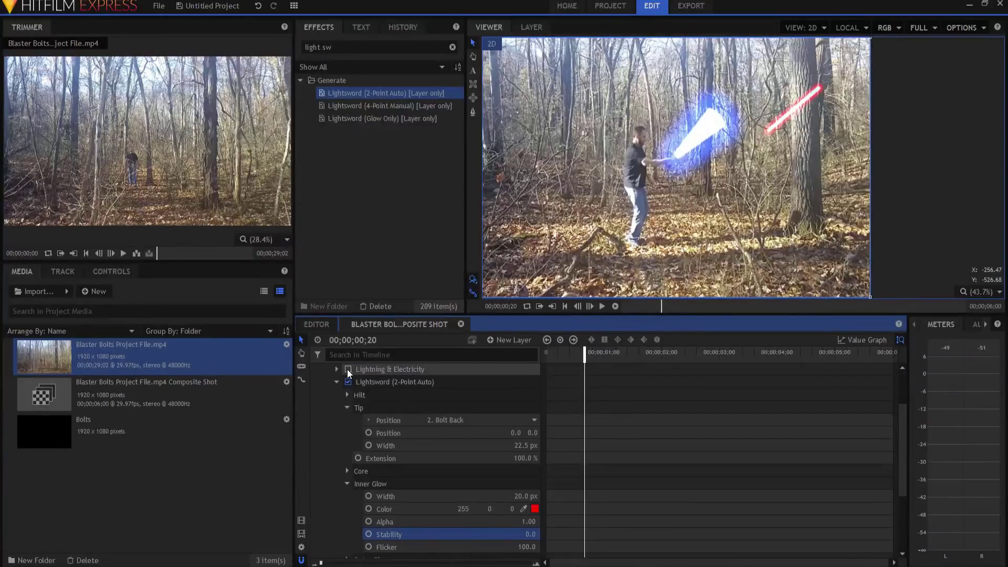